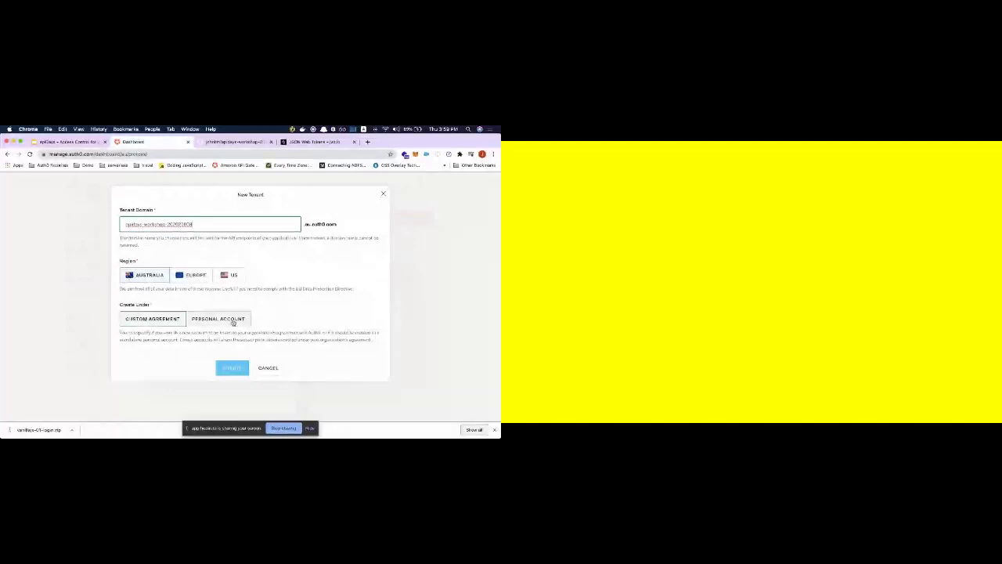
Create the new Auth0 tenant in the Australia region under the personal account
click(234, 321)
click(225, 369)
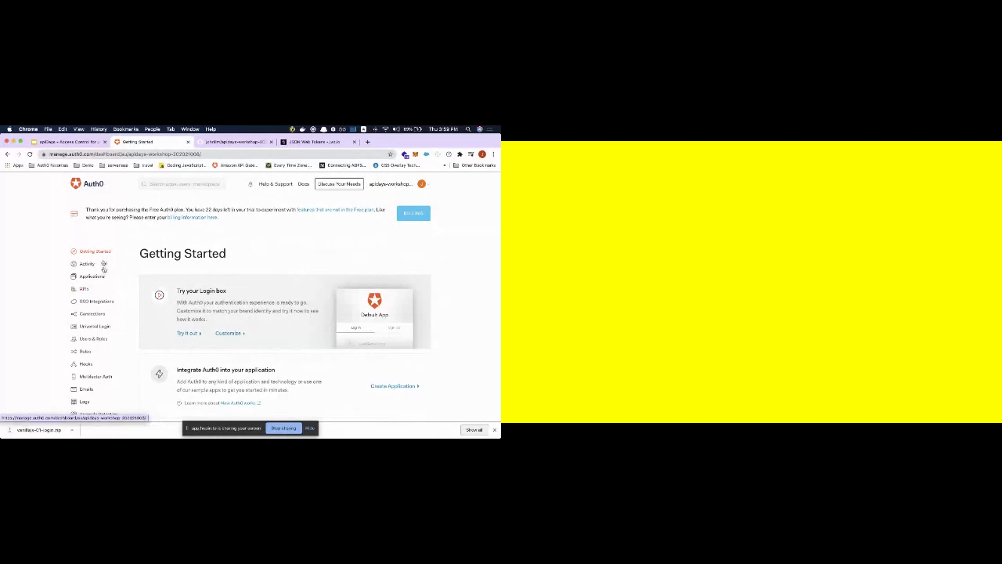
Look over the new tenant's dashboard, then review the workshop's GitHub repository and the Live Coding agenda slide
scroll(107, 353, down, 2)
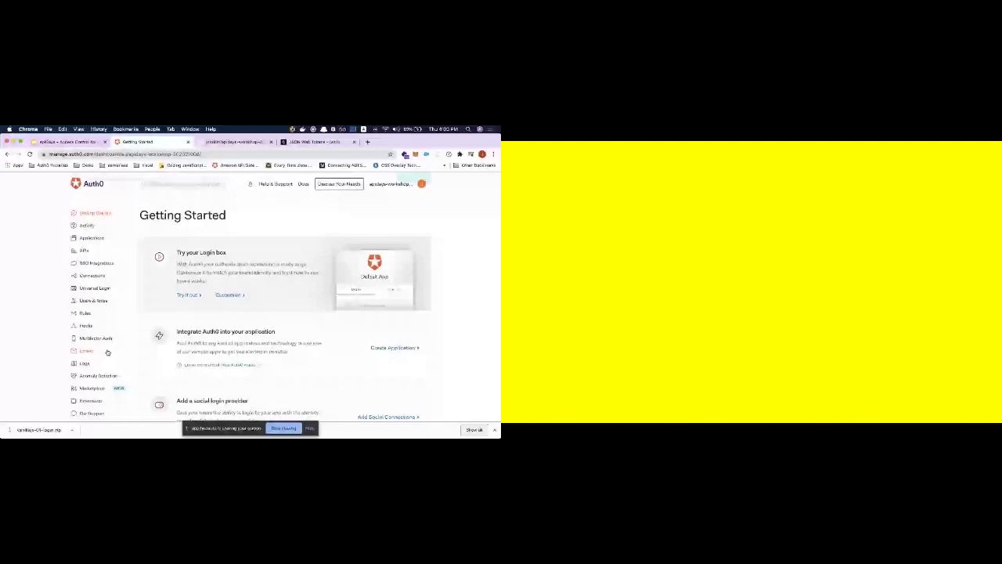
key(ctrl+Tab)
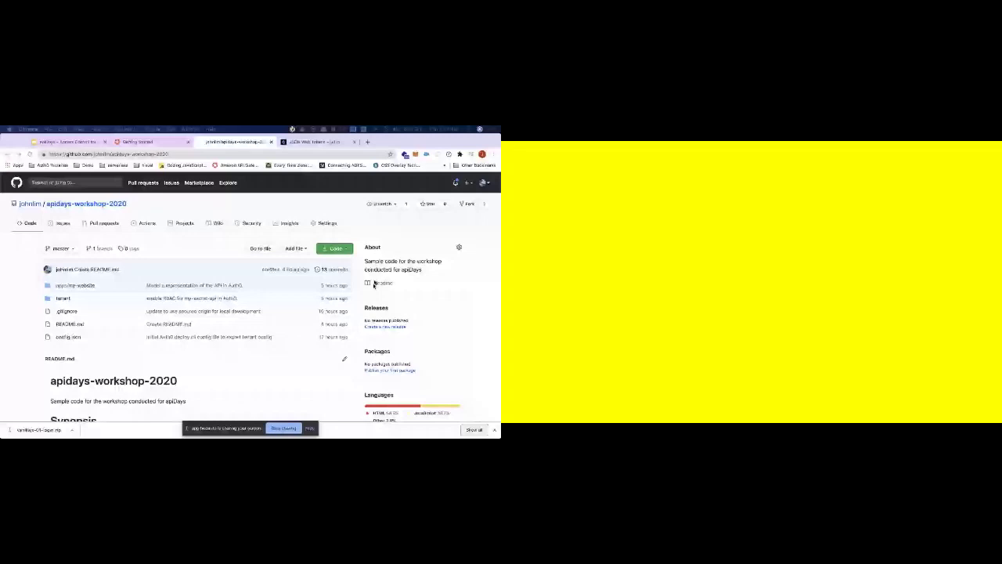
key(super+1)
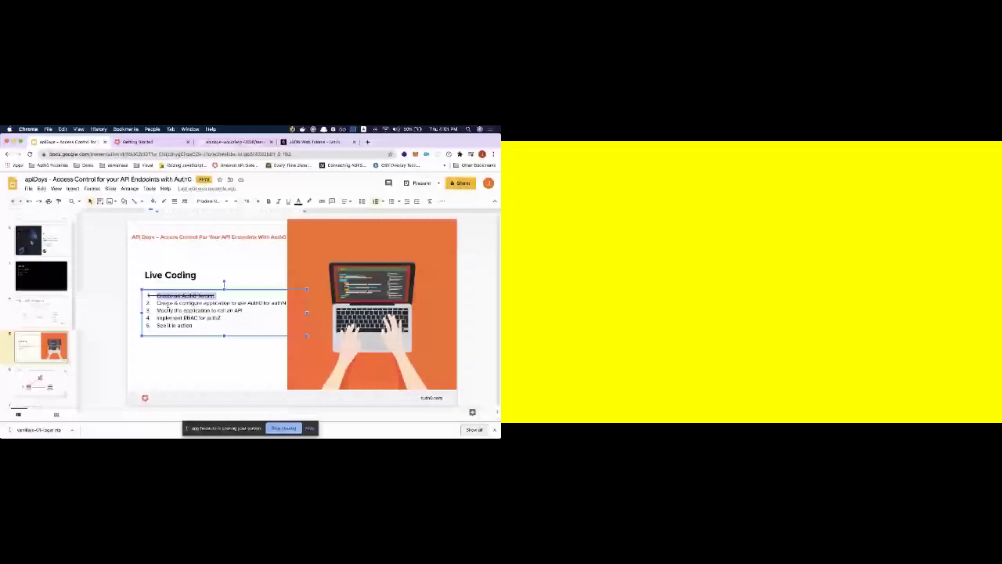
Return to the Auth0 dashboard and create a Single Page Web Application named my-website
click(139, 141)
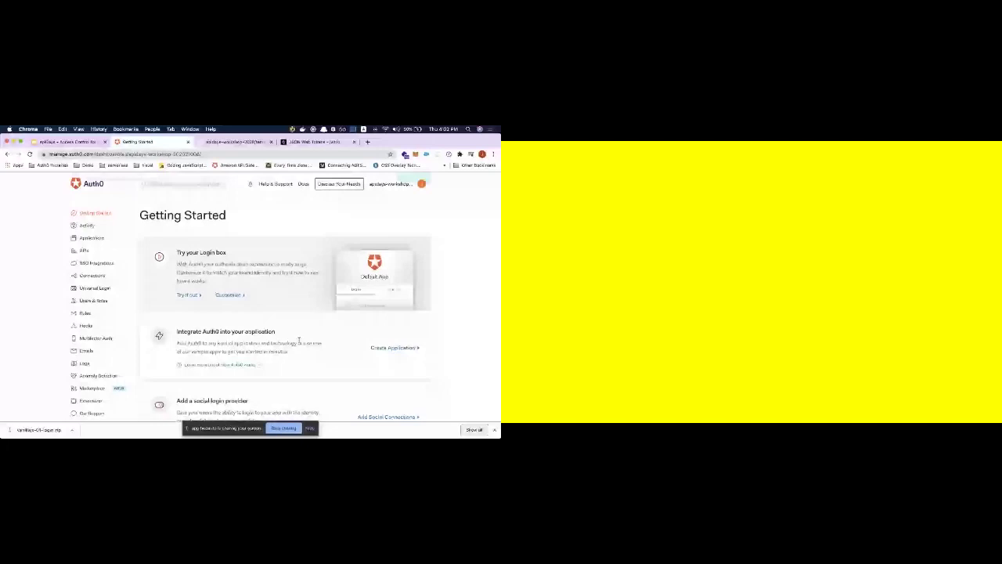
click(299, 340)
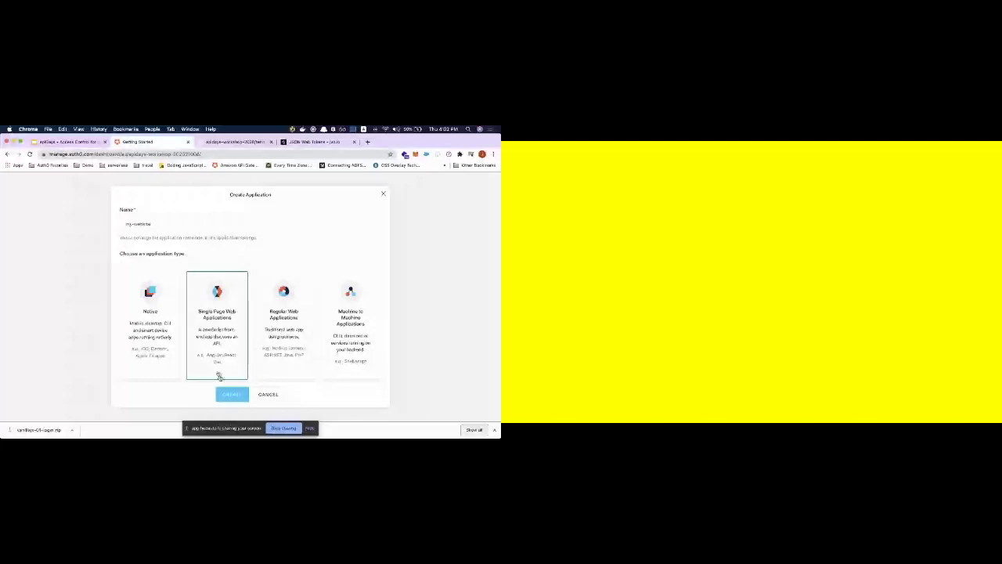
click(230, 396)
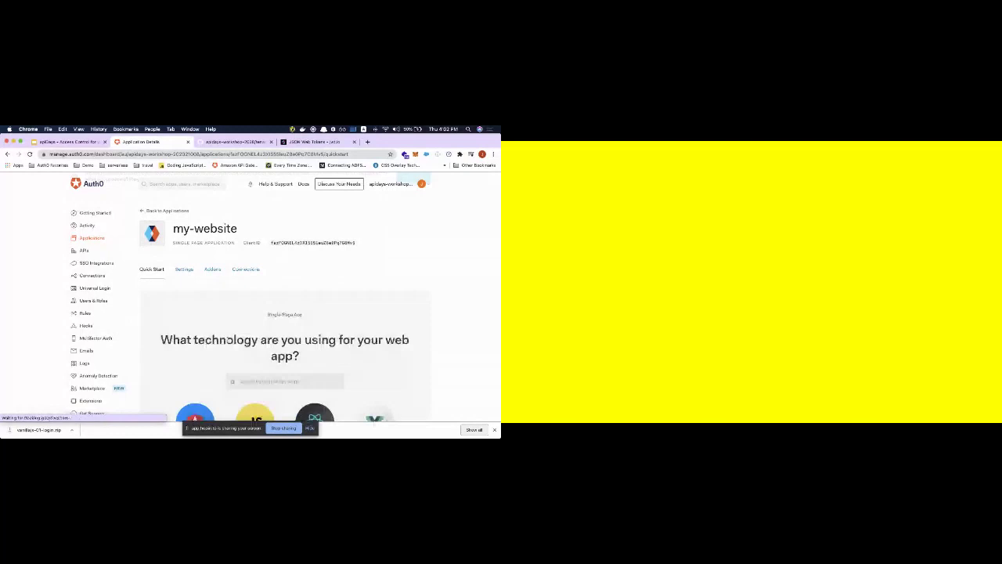
Choose JavaScript as the application's technology and download its sample project
scroll(229, 340, down, 3)
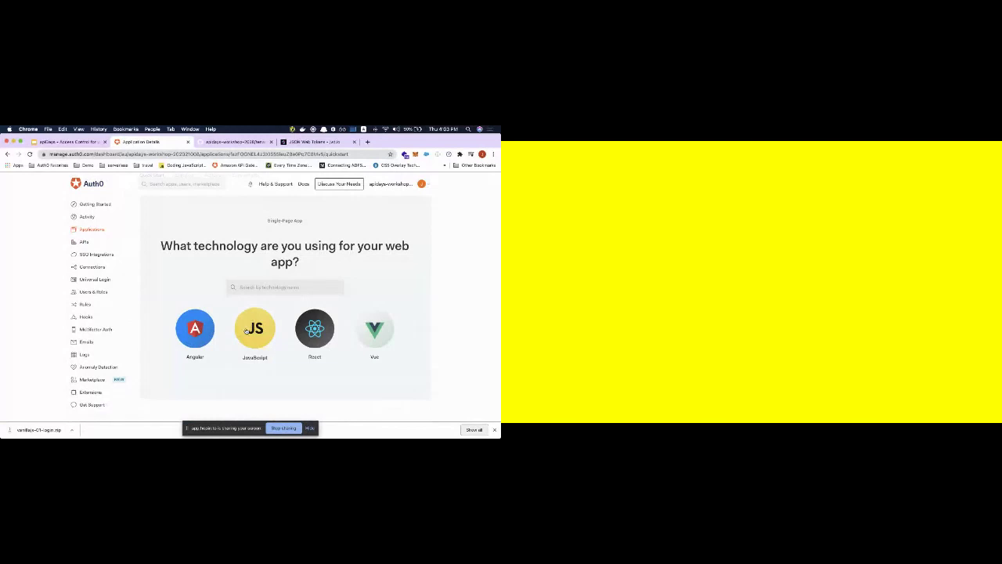
click(247, 331)
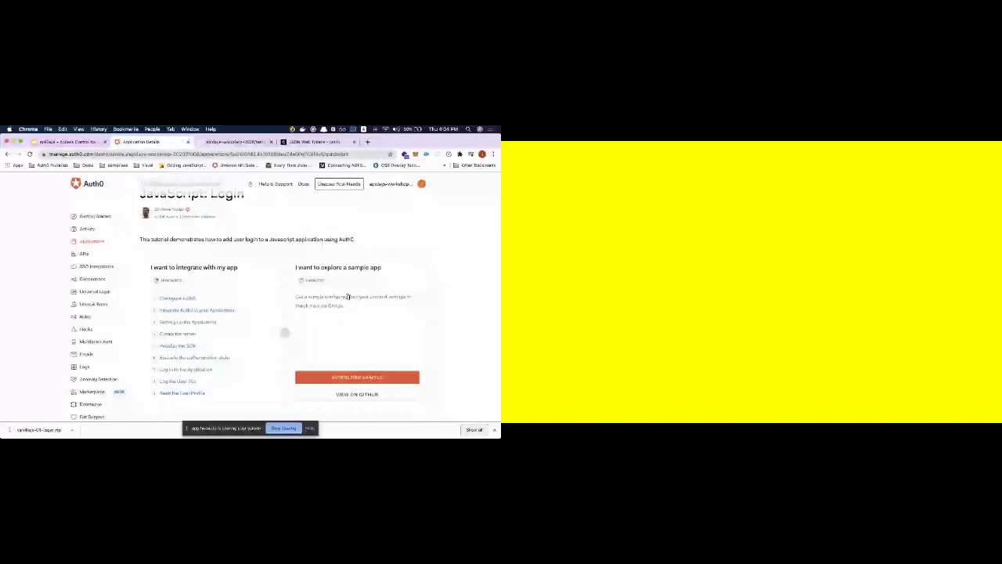
click(298, 377)
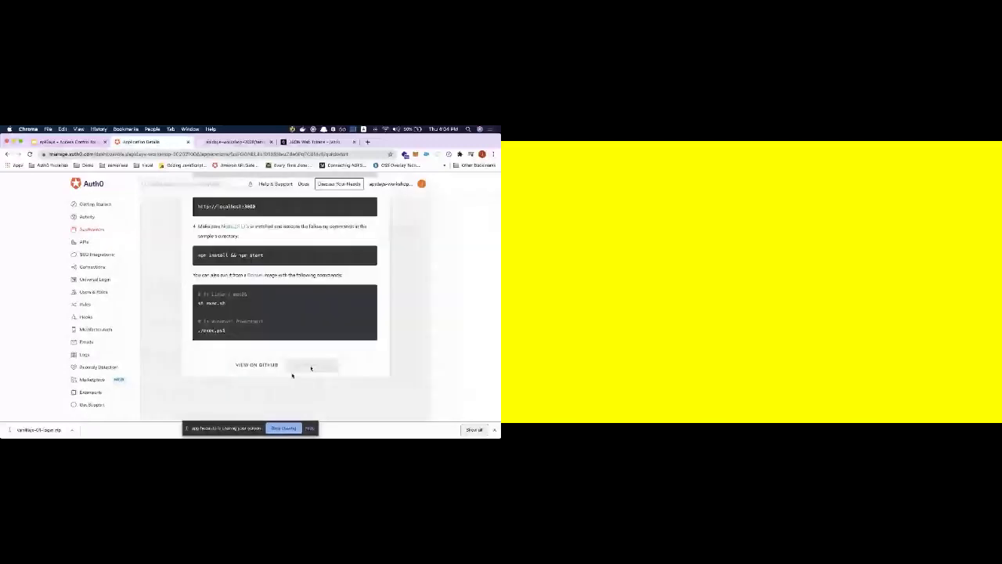
Read the sample's setup instructions for the allowed callback URLs, web origins and logout URLs
scroll(329, 360, up, 4)
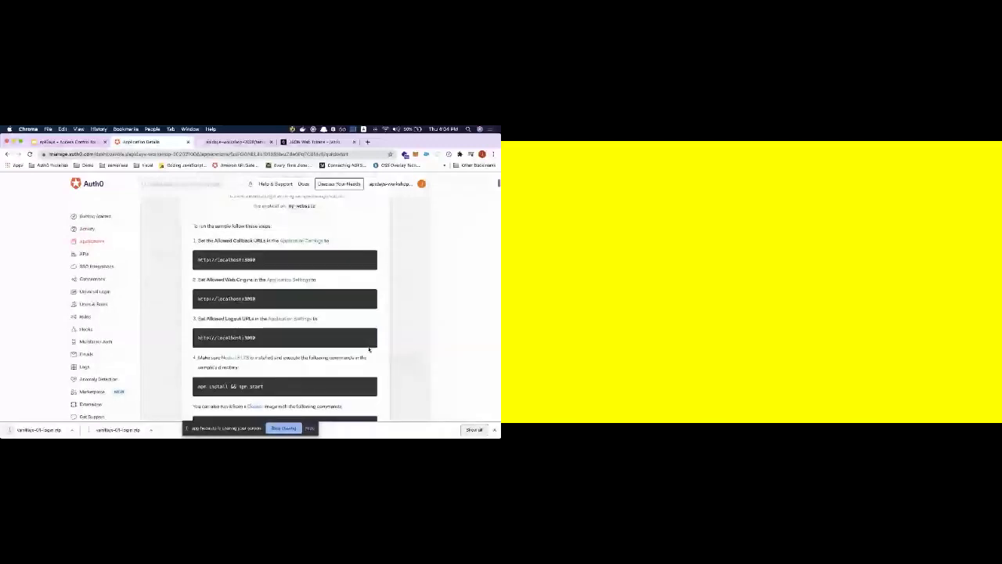
drag(215, 240, 262, 240)
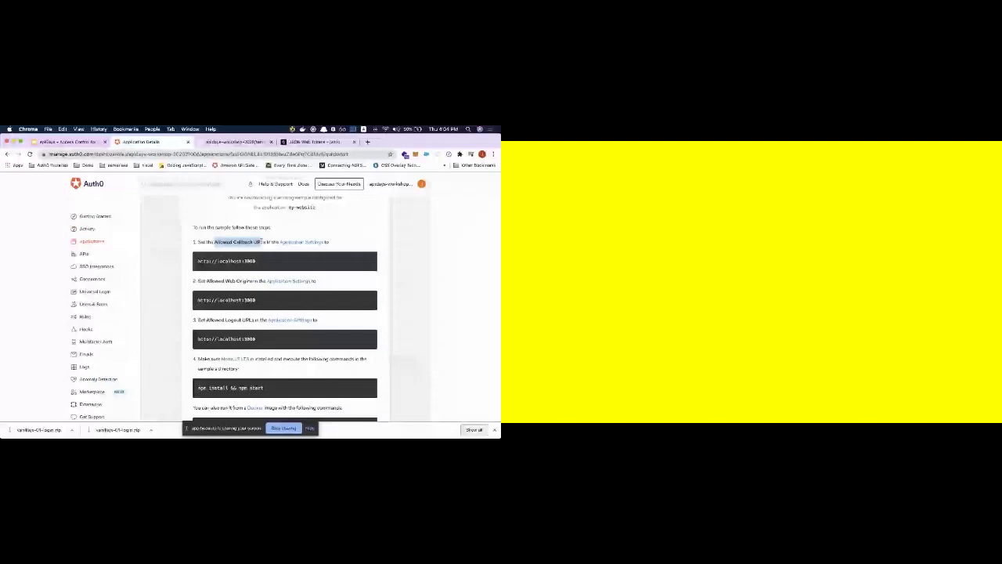
drag(251, 281, 208, 280)
drag(206, 316, 256, 341)
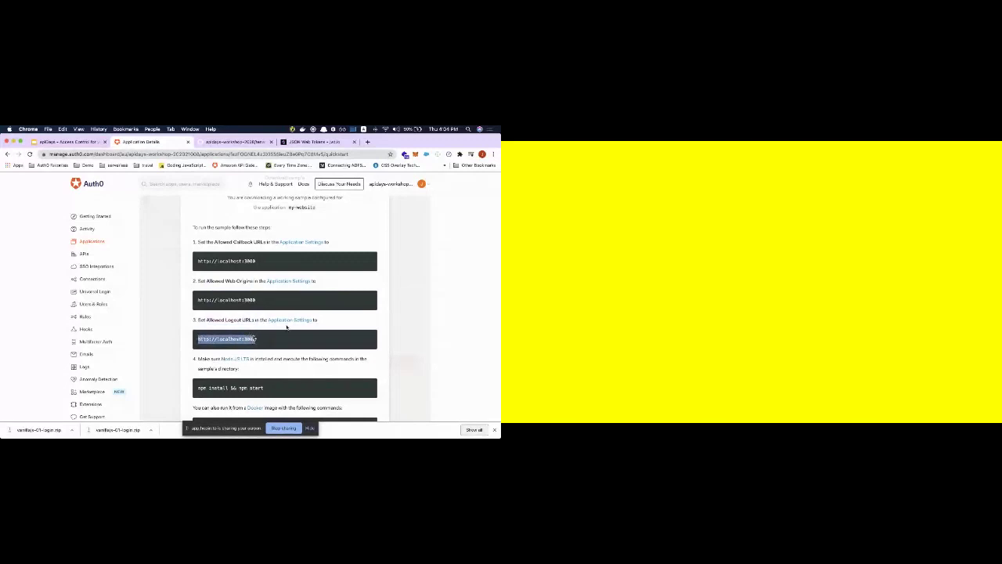
scroll(340, 313, up, 6)
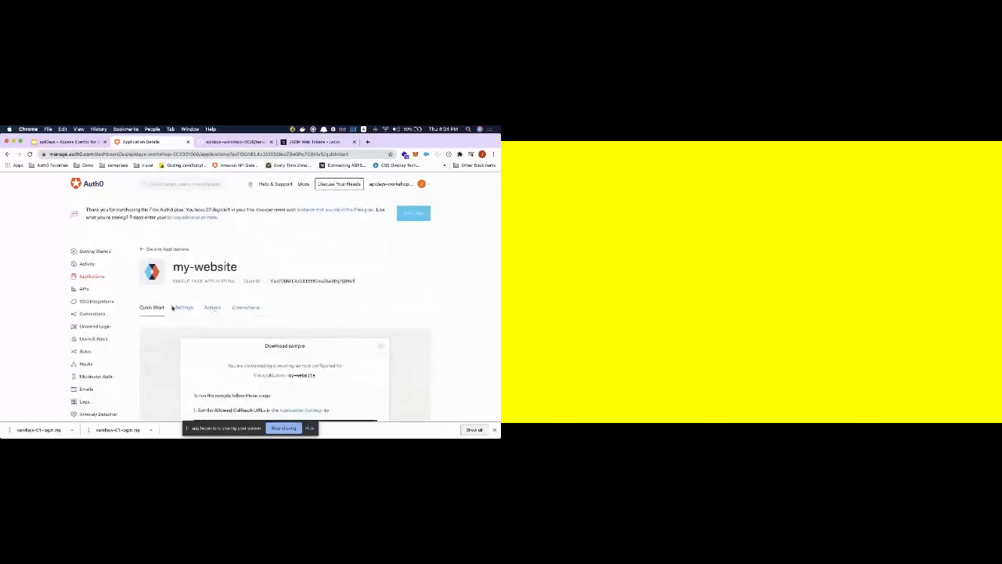
click(178, 309)
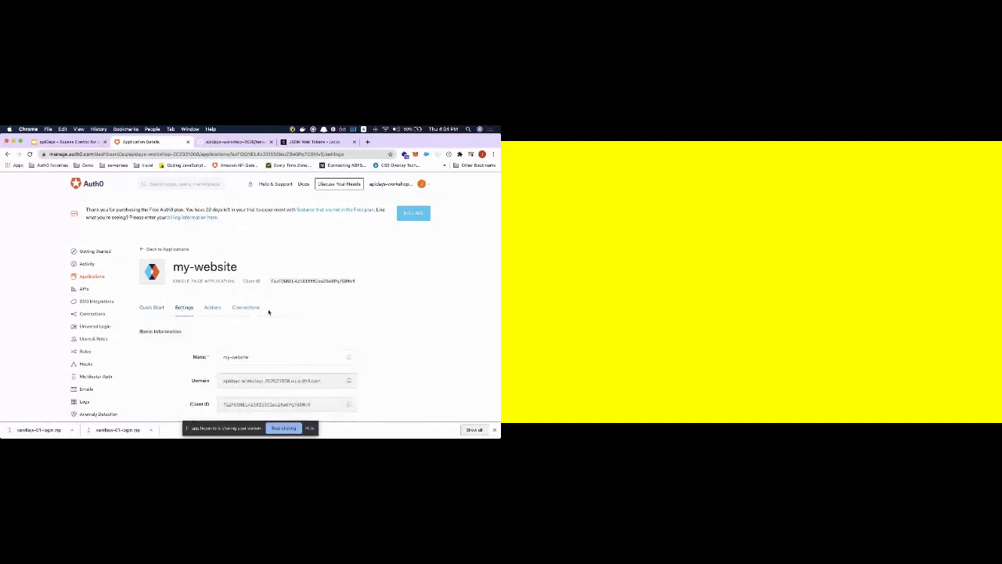
scroll(268, 313, down, 5)
scroll(270, 312, down, 2)
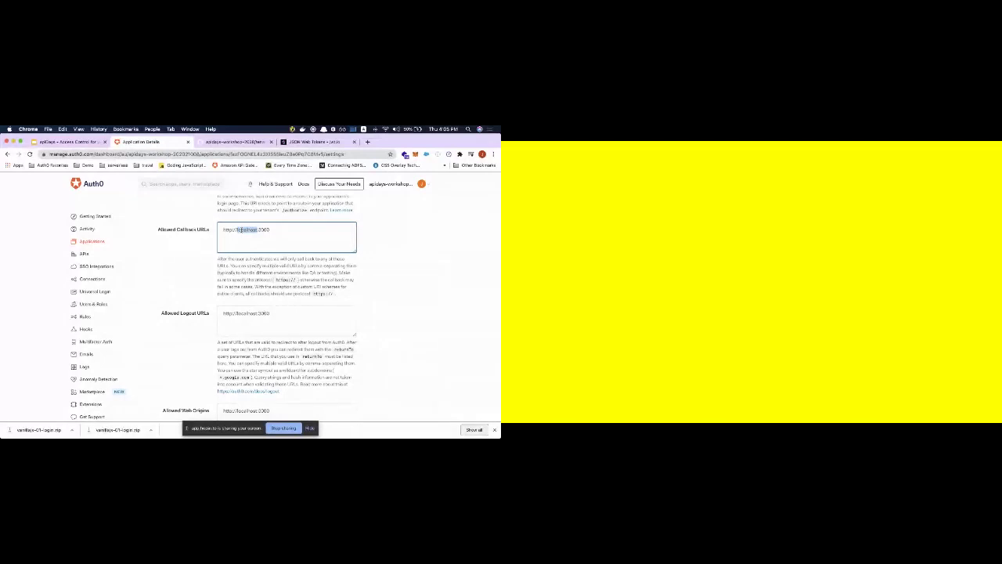
text(lo)
Switch to Terminal and move vanillajs-01-login.zip from ~/Downloads into the current apidays folder
key(super+Tab)
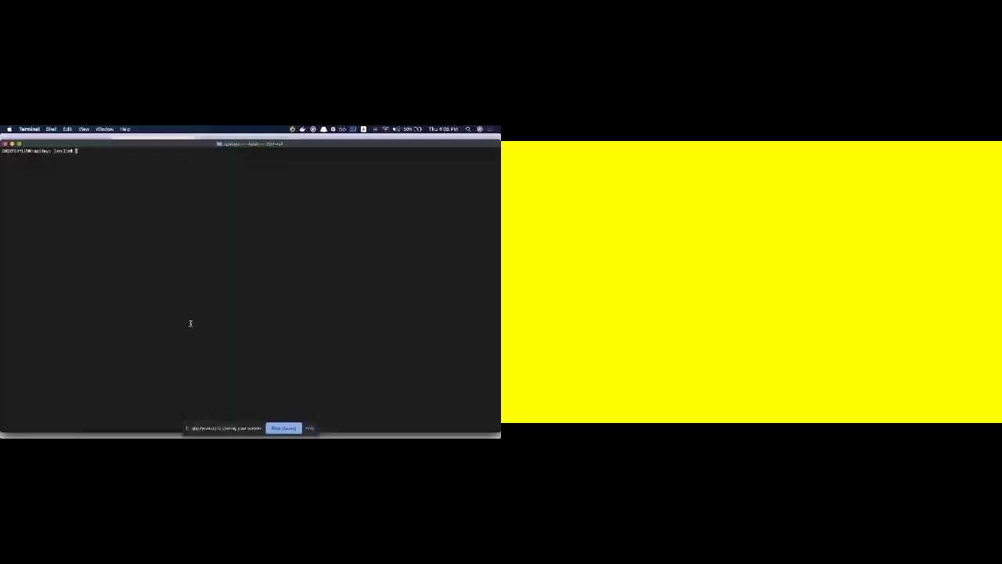
text(np)
text(~/Downloads/vanillajs-01-login.zip)
key(Return)
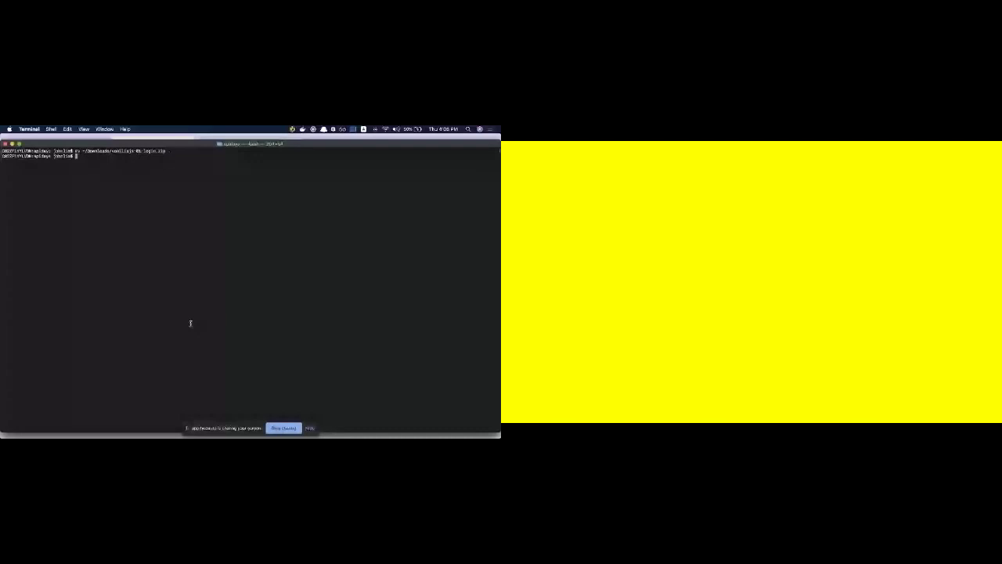
Unzip vanillajs-01-login.zip and list the folder's contents
text(unzip vanillajs-01-login.zip)
key(Return)
text(ls)
key(Return)
Delete the vanillajs-01-login.zip archive and change into the extracted 01-login folder
text(r)
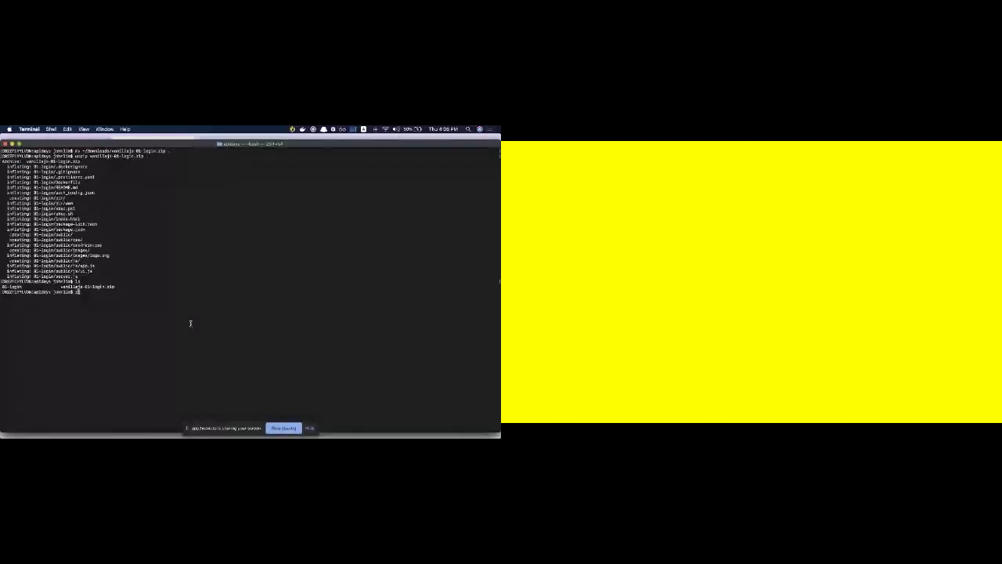
text(m vanillajs-01-login.zip)
key(Return)
text(cd 01)
key(Tab)
key(Return)
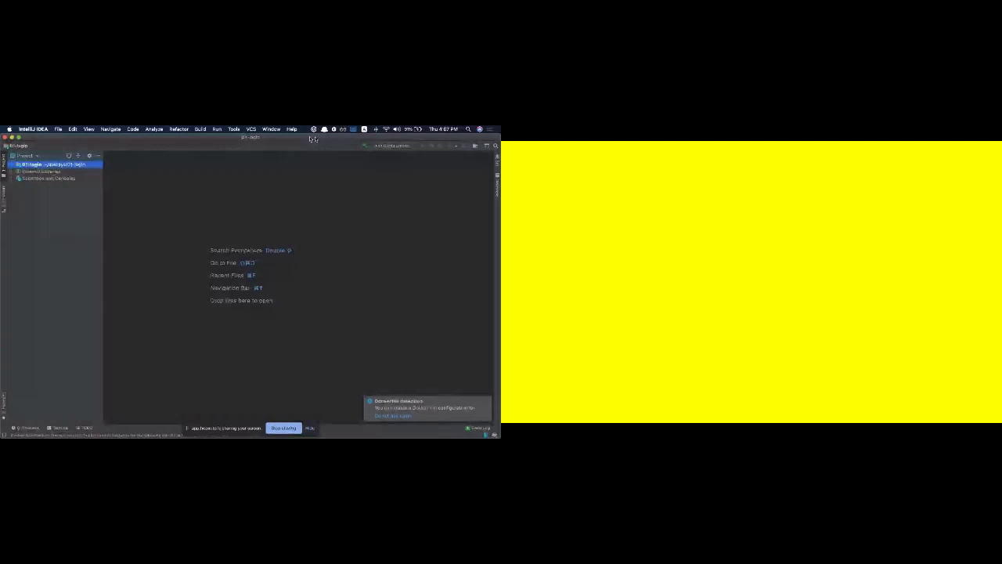
Open bin/www in the 01-login project and delete the port and app.listen lines, keeping only the server require
click(12, 164)
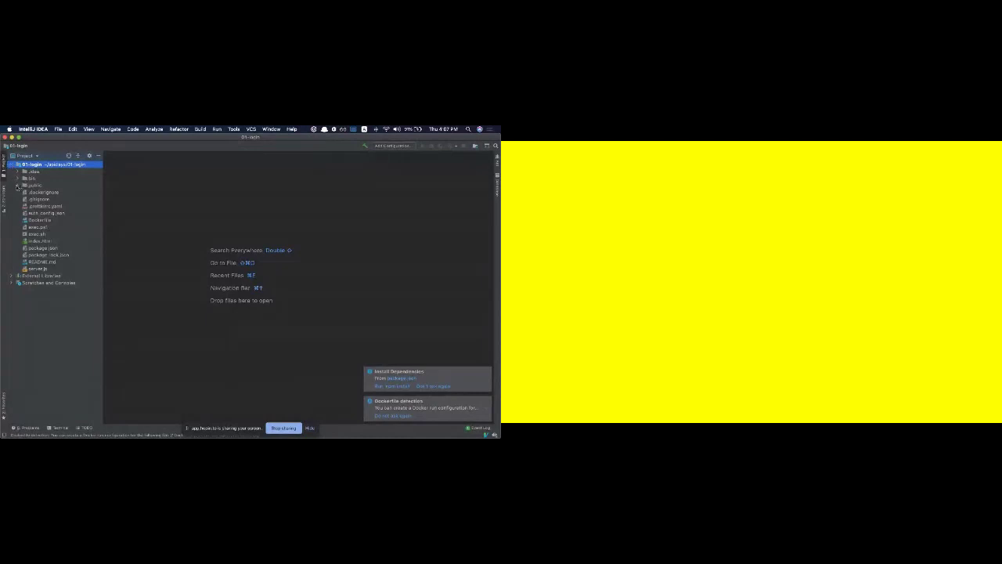
click(17, 180)
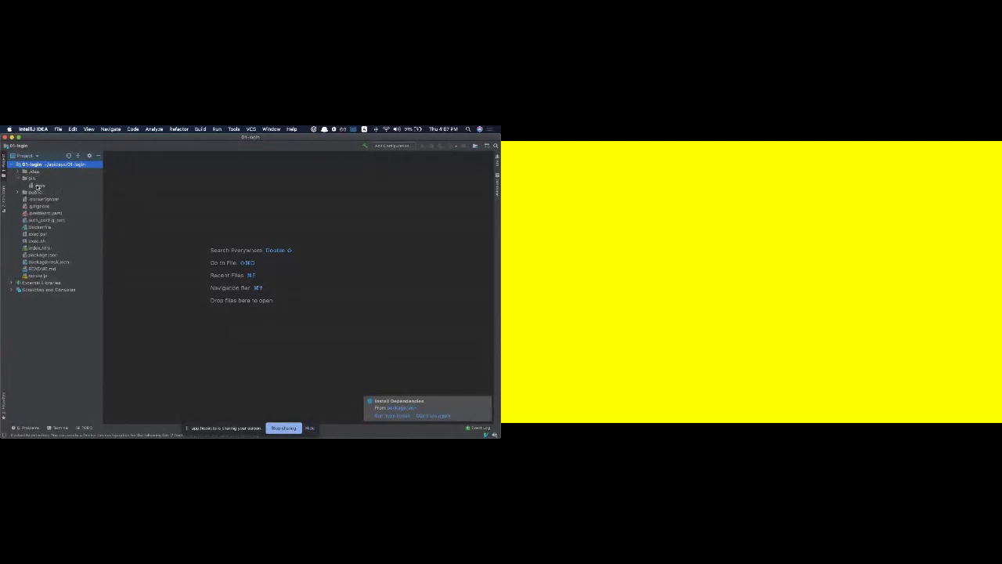
double_click(38, 186)
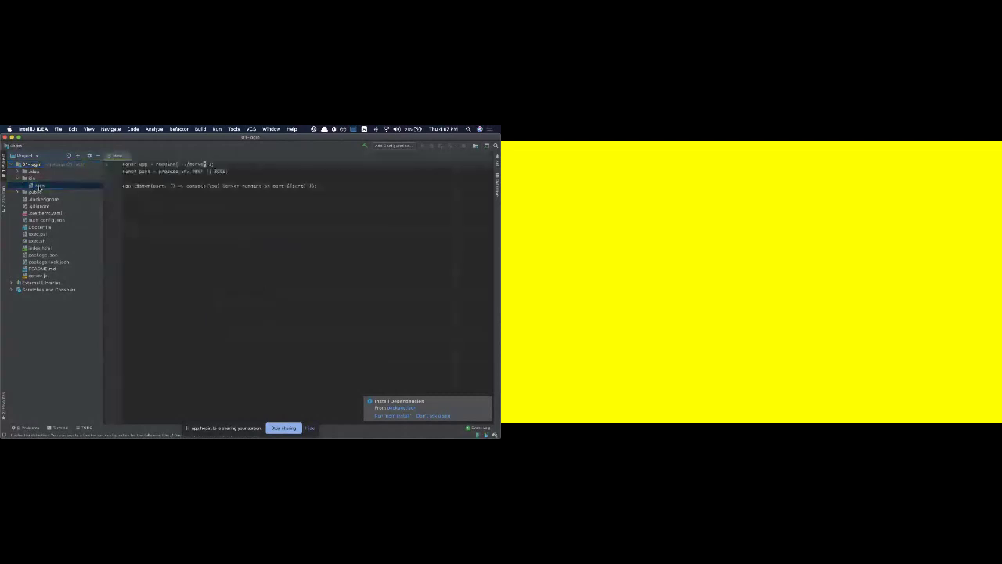
click(204, 170)
key(super+BackSpace)
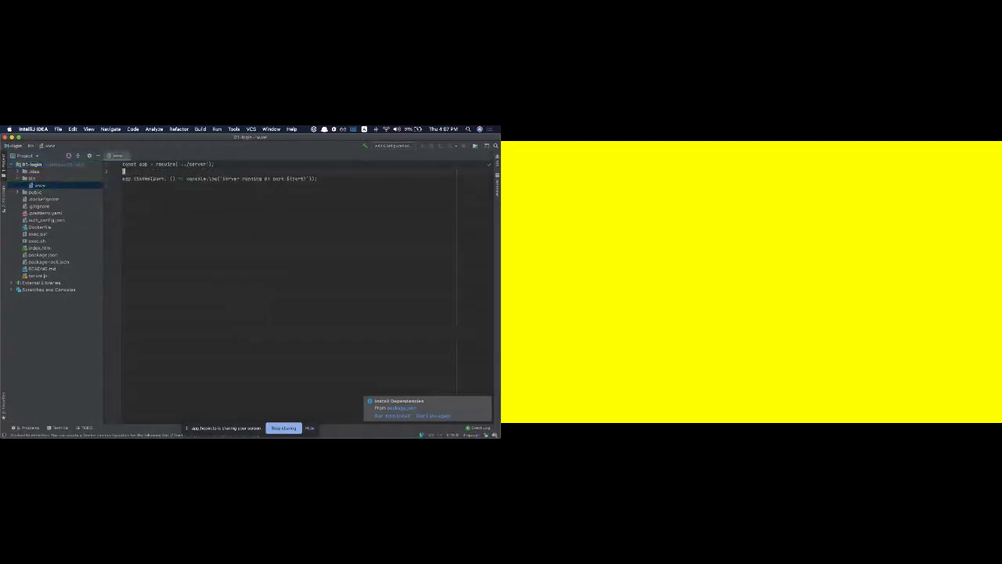
key(Down)
key(super+BackSpace)
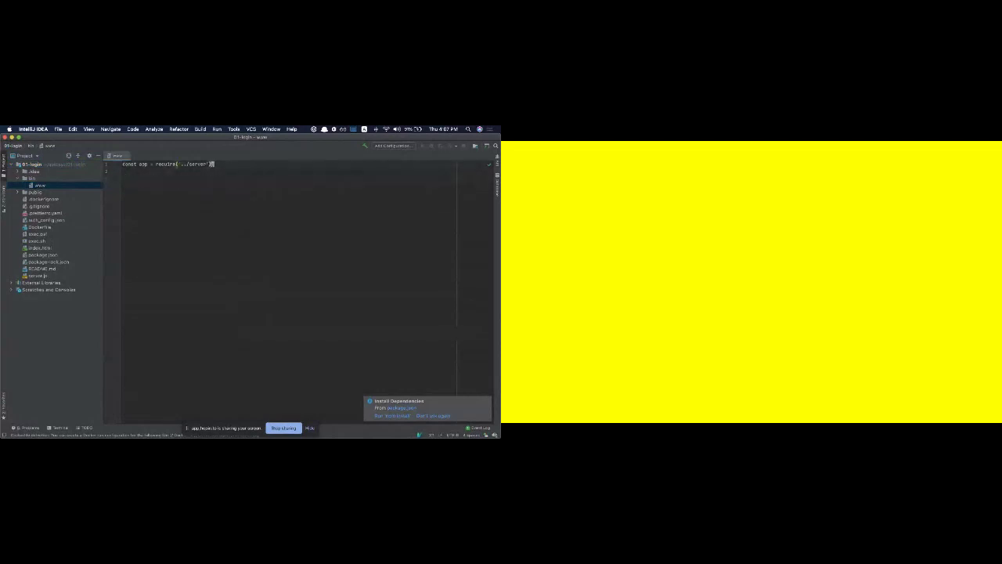
key(BackSpace)
key(shift+Left)
Replace the code in server.js with a version that uses https, fs and a key and certificate to serve the app on port 3000
click(38, 276)
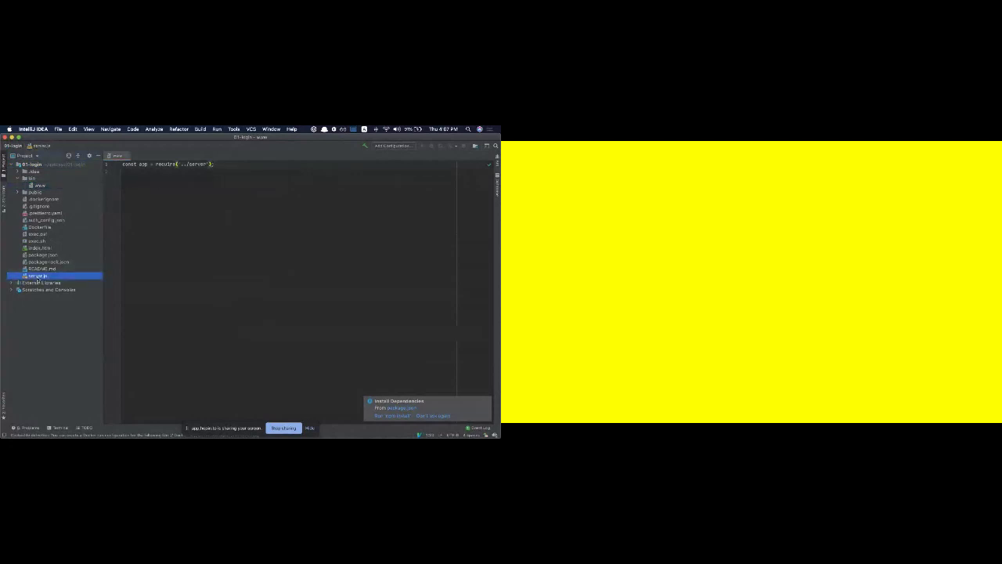
double_click(38, 276)
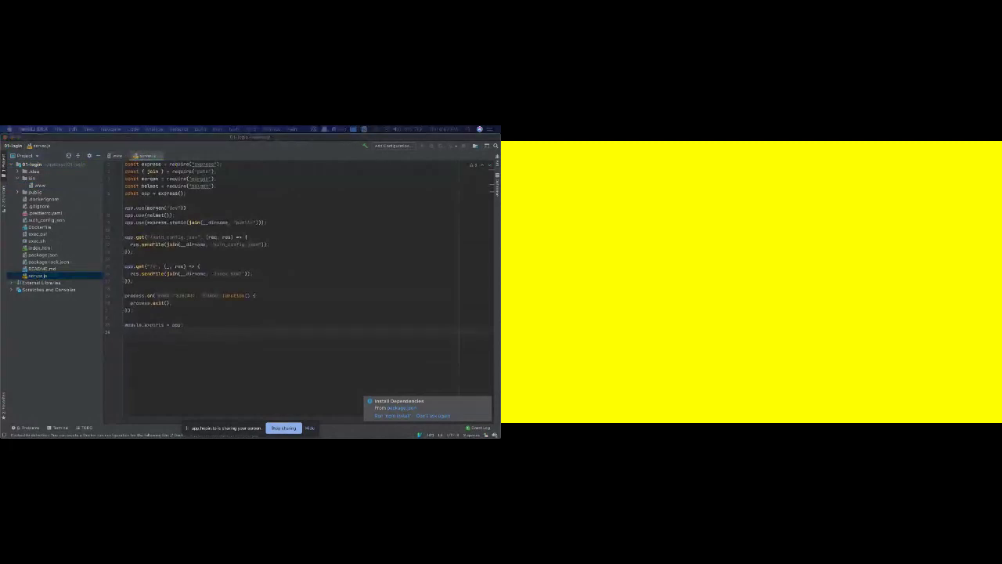
click(353, 217)
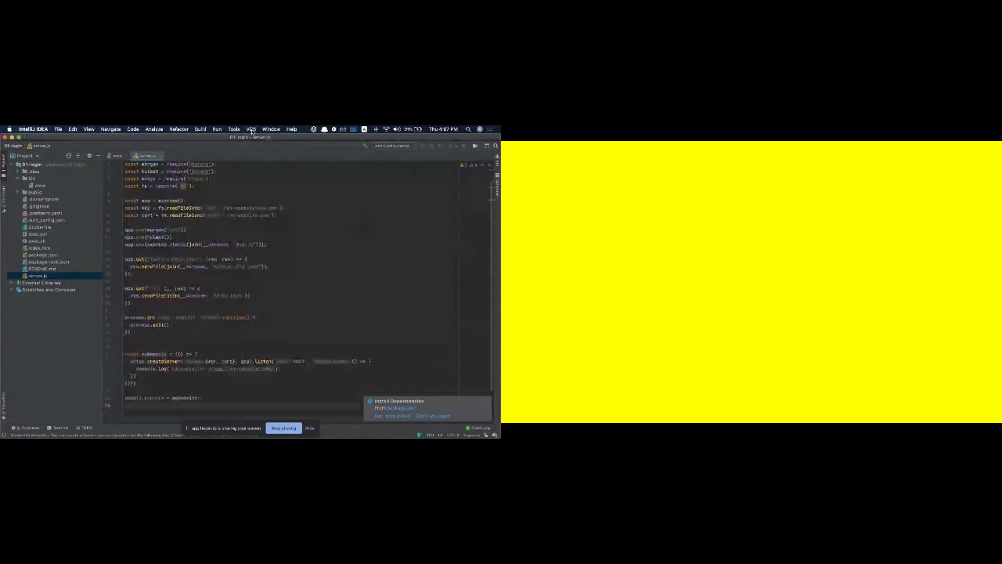
Show the local history of server.js and examine the added https and fs requires, key and certificate lines and server block
click(251, 130)
mouse_move(297, 137)
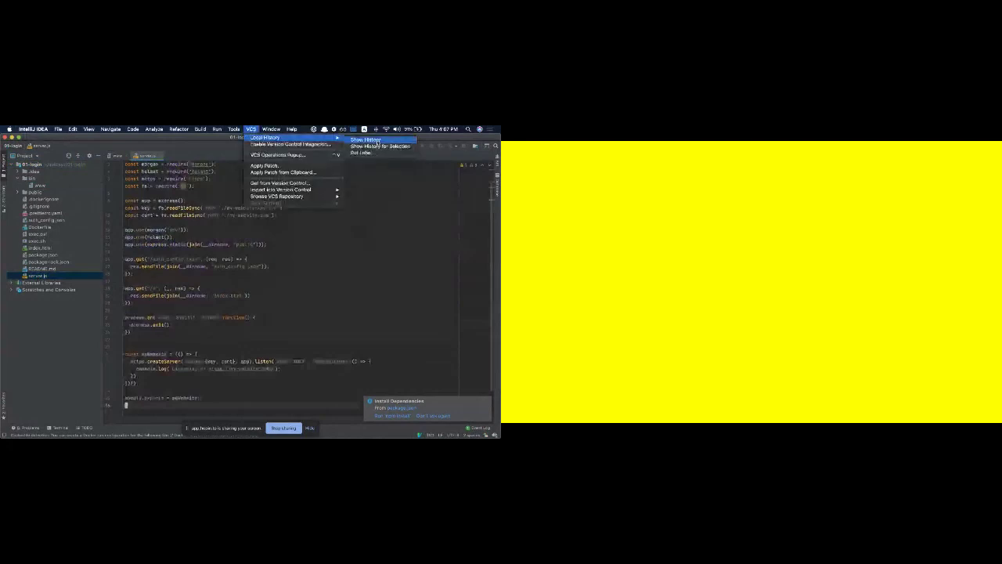
click(378, 140)
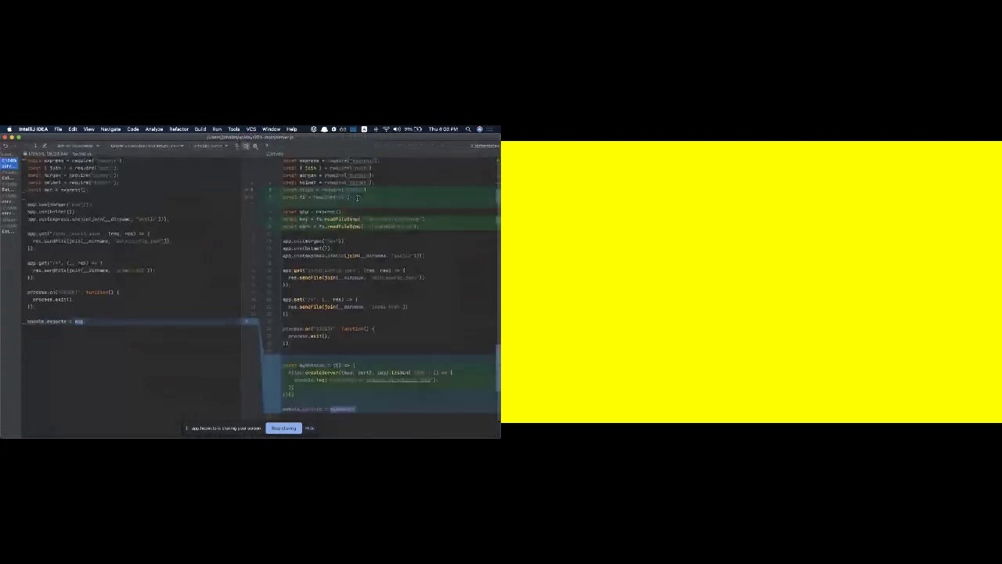
drag(283, 189, 305, 200)
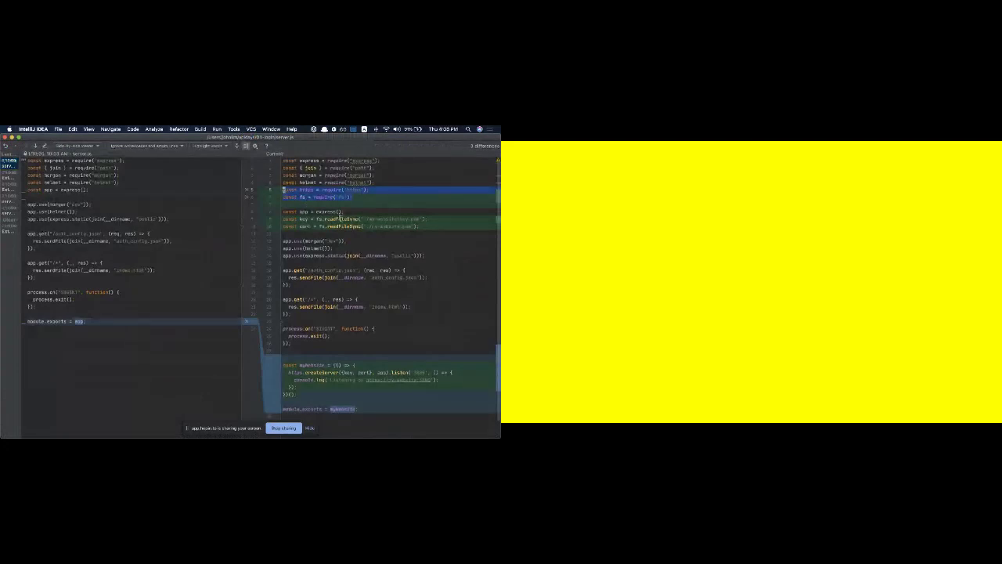
key(Left)
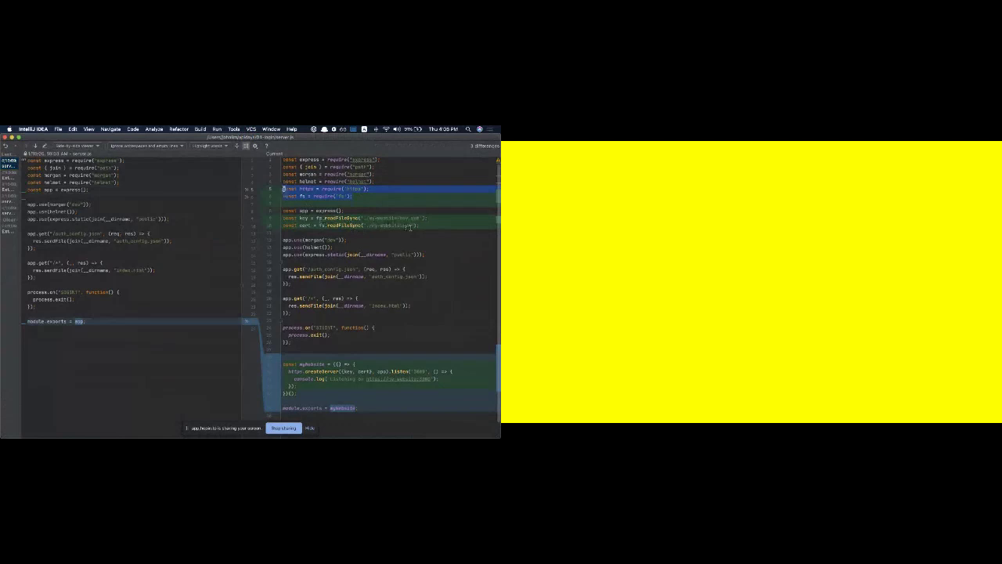
scroll(360, 351, down, 2)
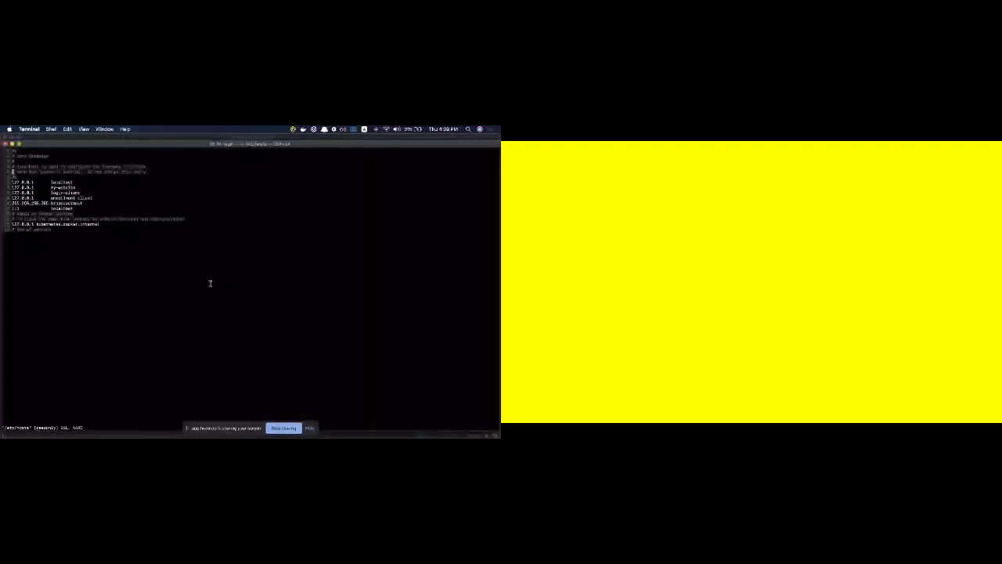
Highlight the my-website entry in /etc/hosts, then switch to Chrome to view the running sample app
key(Down)
key(Down)
key(Down)
key(shift+v)
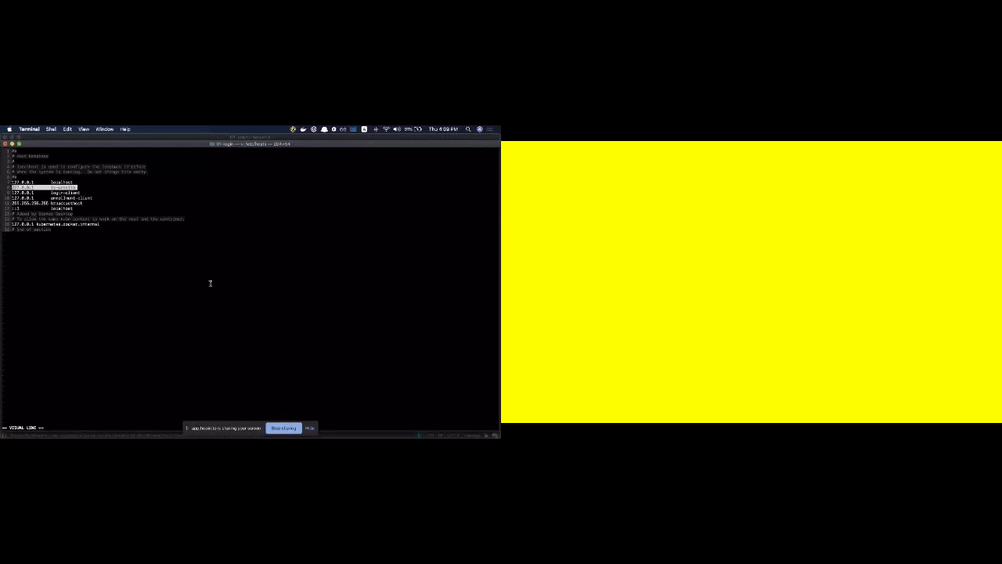
key(super+Tab)
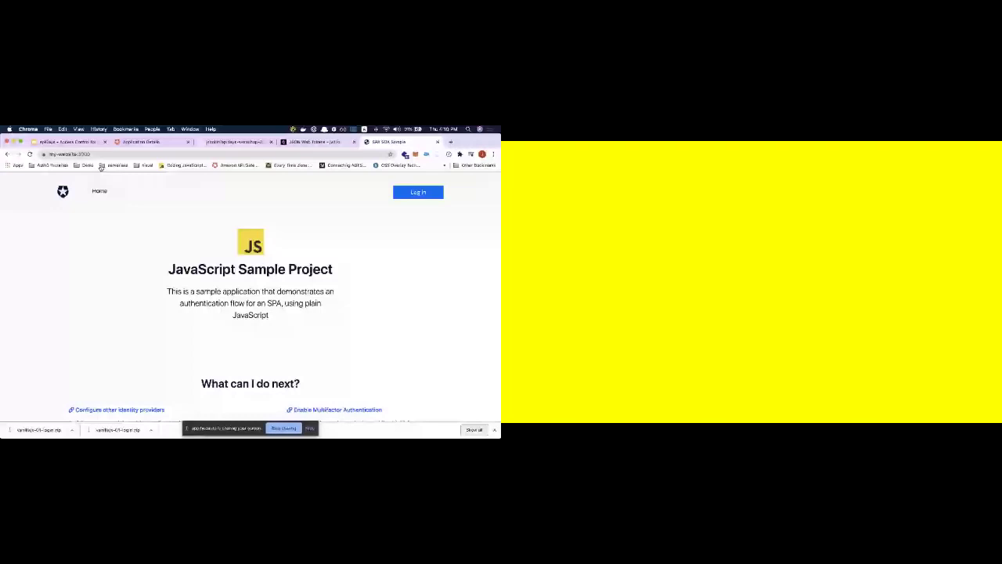
Switch to IntelliJ IDEA, open index.html and examine the script line that loads the auth0-spa-js library near the end of the file
key(super+Tab)
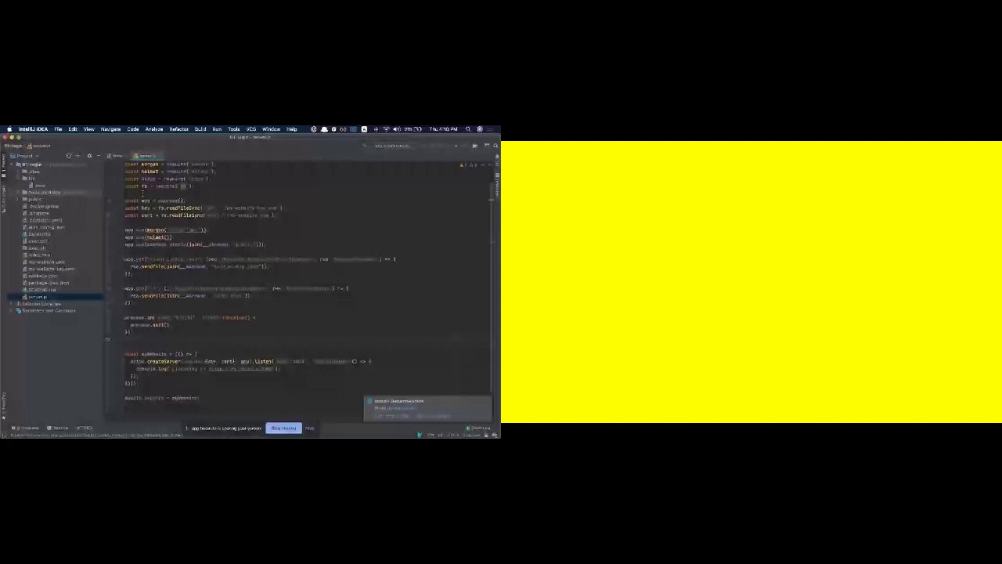
key(super+e)
key(Return)
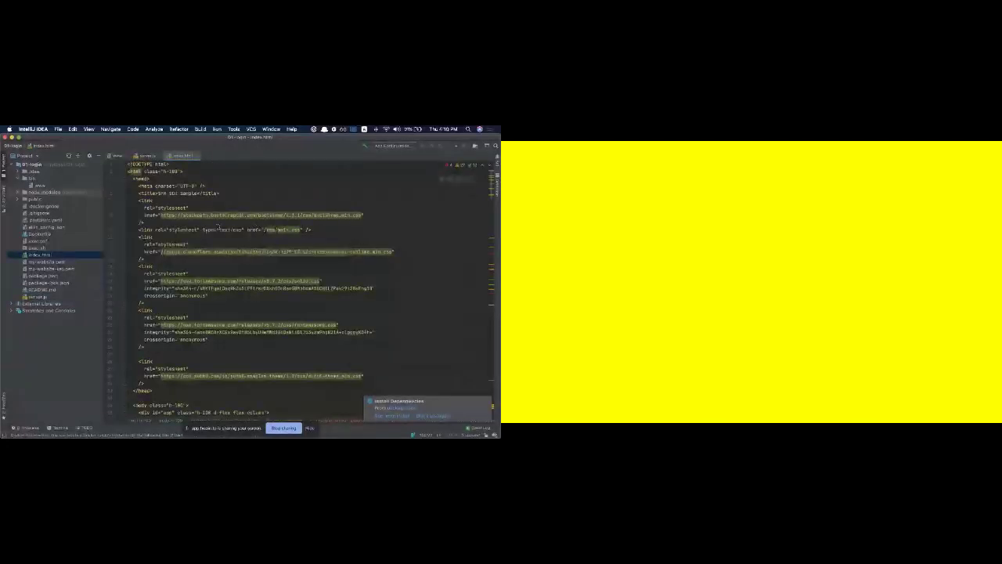
scroll(195, 198, down, 20)
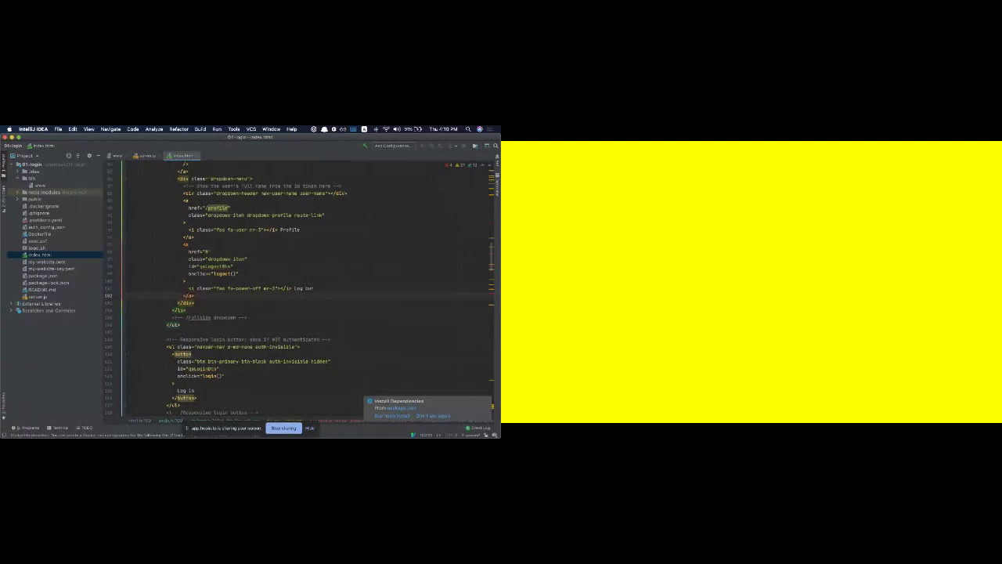
scroll(306, 289, down, 4)
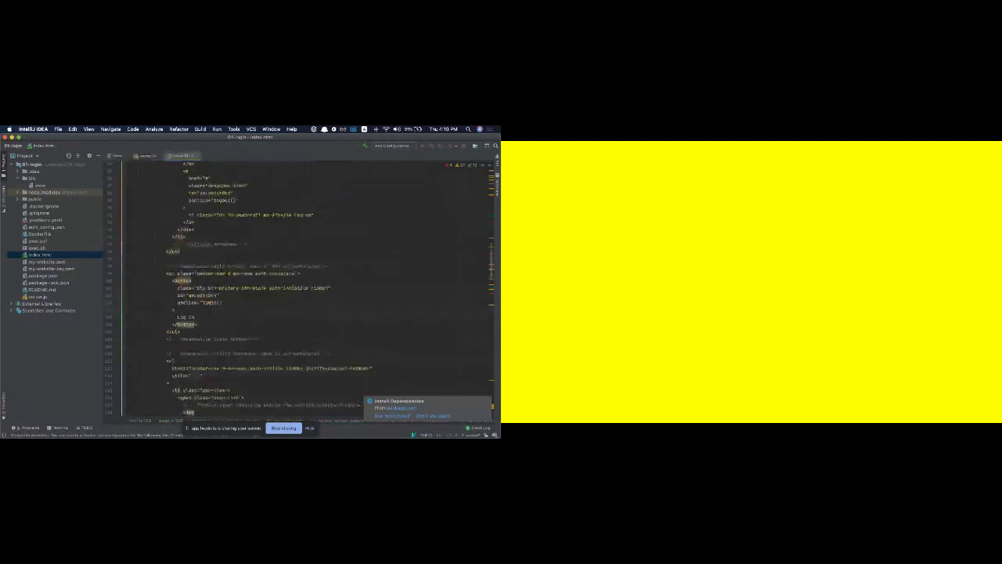
scroll(306, 289, down, 15)
click(235, 332)
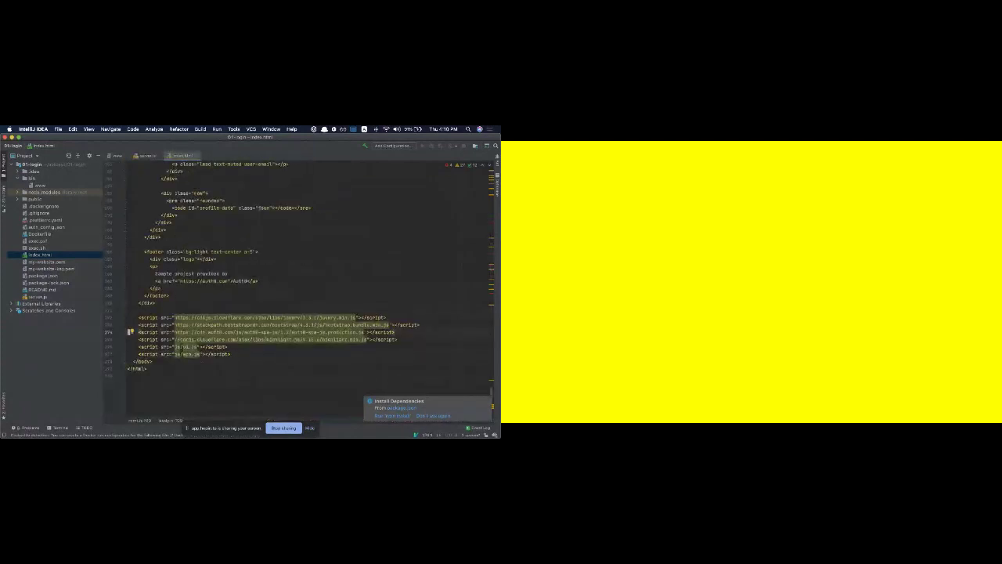
triple_click(129, 332)
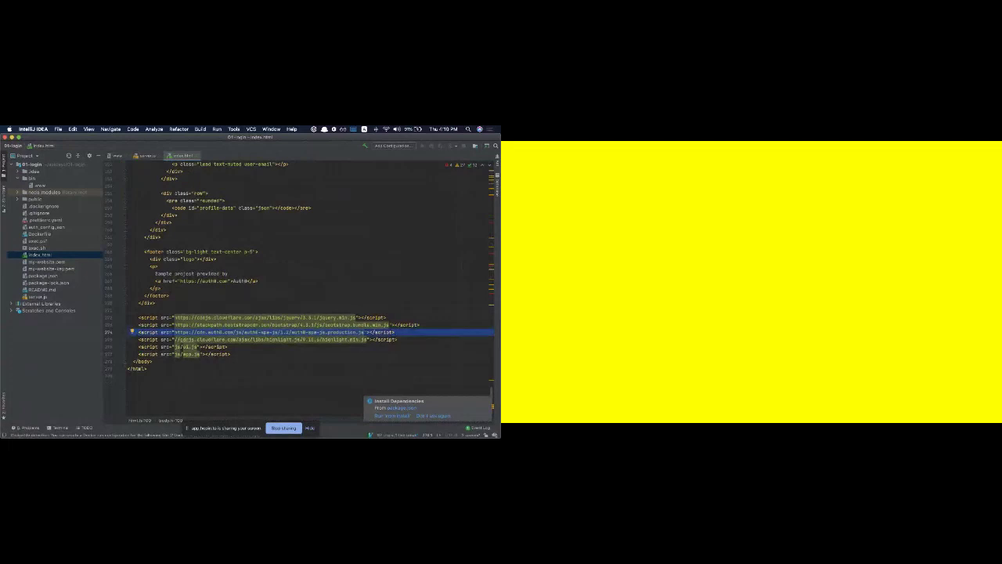
click(139, 332)
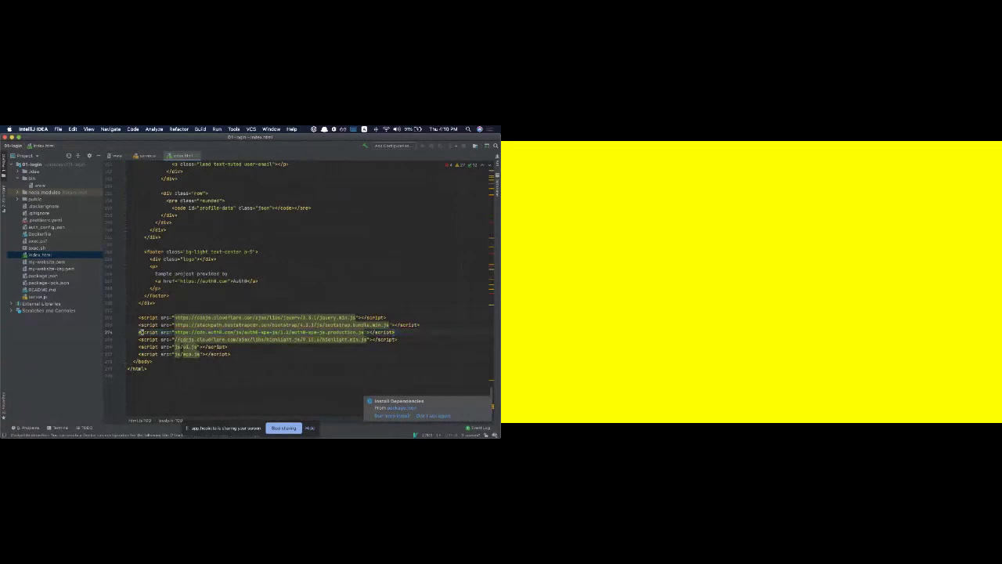
click(286, 332)
Highlight the js/ui.js and js/app.js script lines at the end of index.html
click(226, 347)
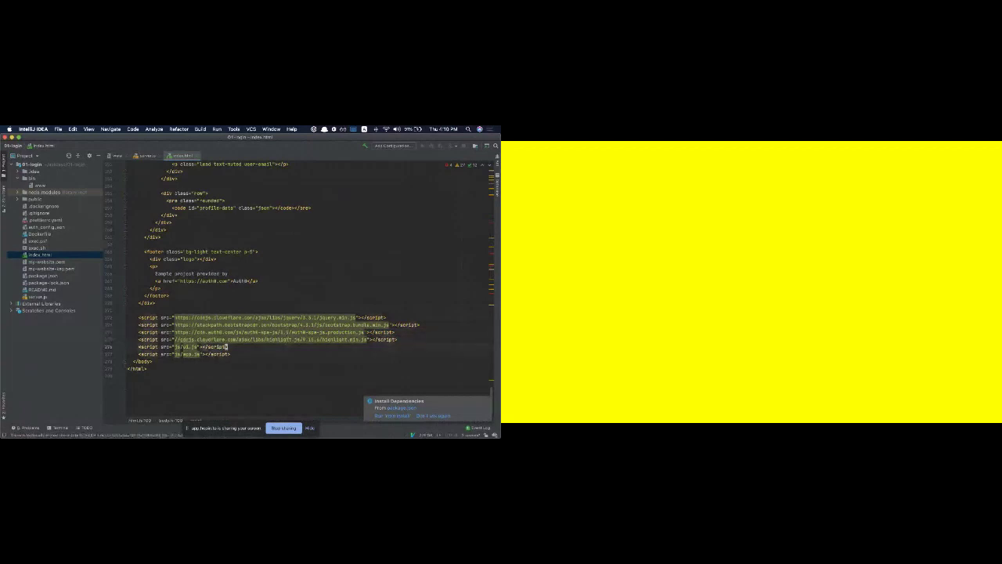
triple_click(226, 347)
drag(226, 346, 225, 354)
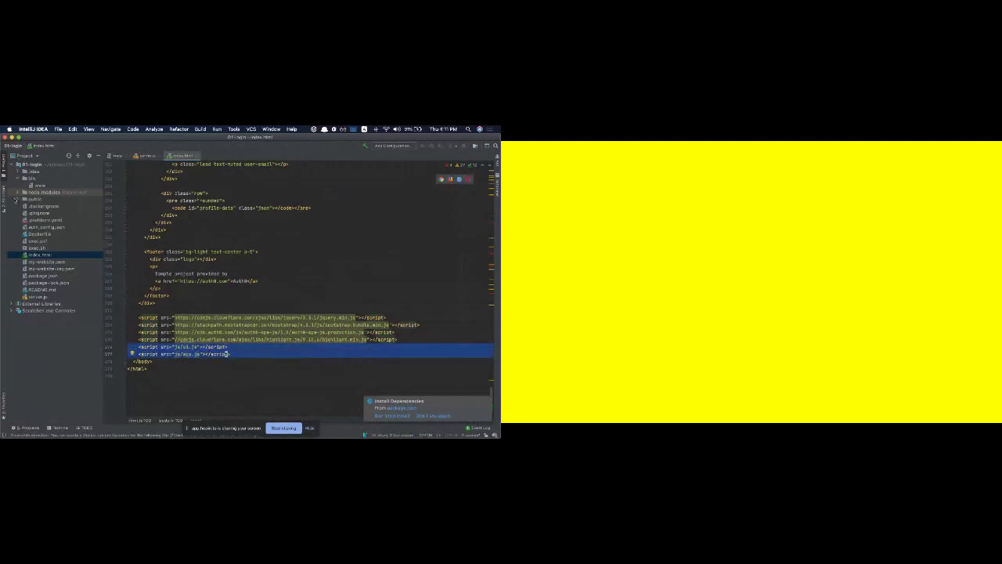
Open app.js from the public/js folder and examine its login and logout functions
click(17, 199)
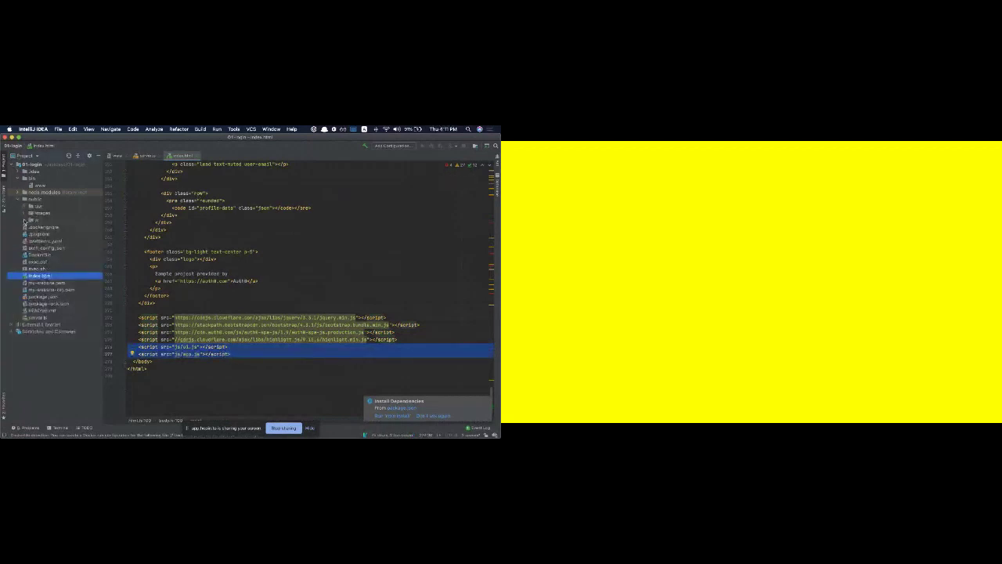
click(25, 220)
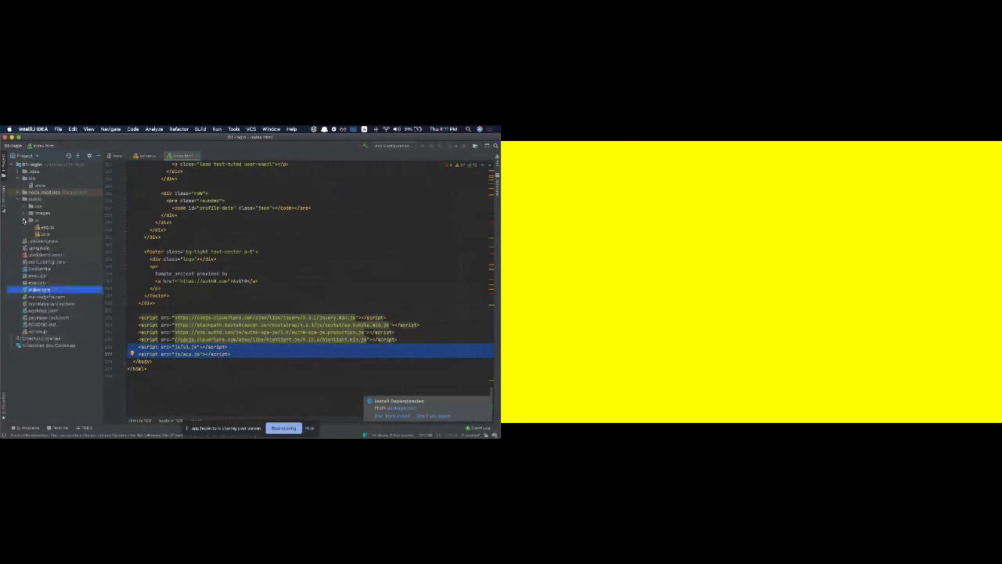
double_click(47, 227)
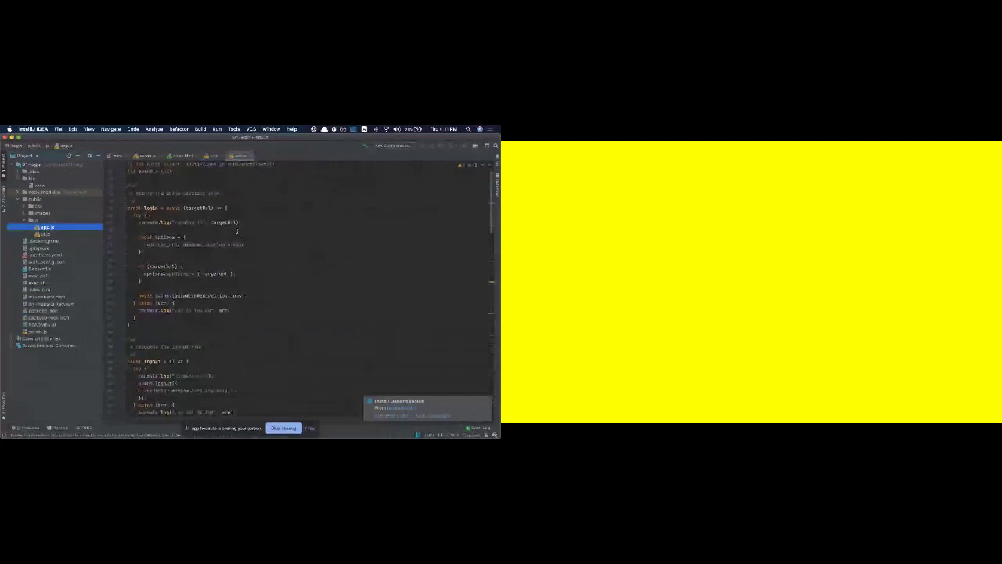
mouse_move(225, 217)
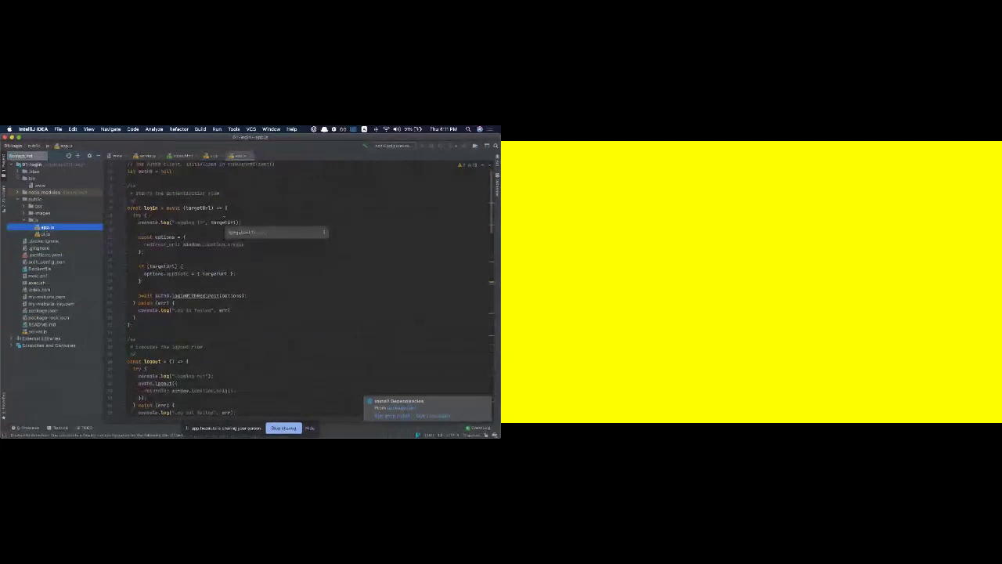
click(227, 207)
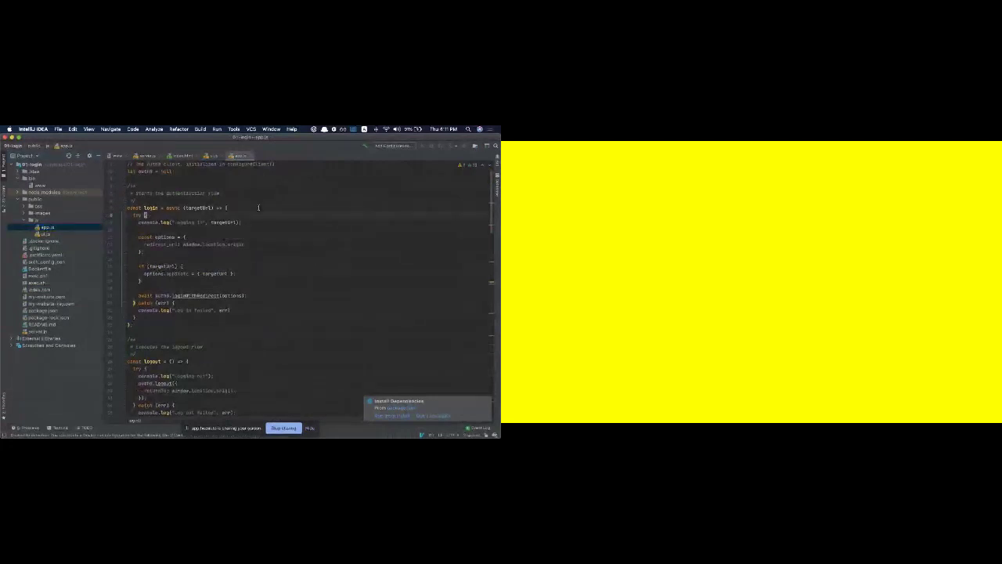
drag(227, 207, 128, 332)
click(133, 354)
click(134, 311)
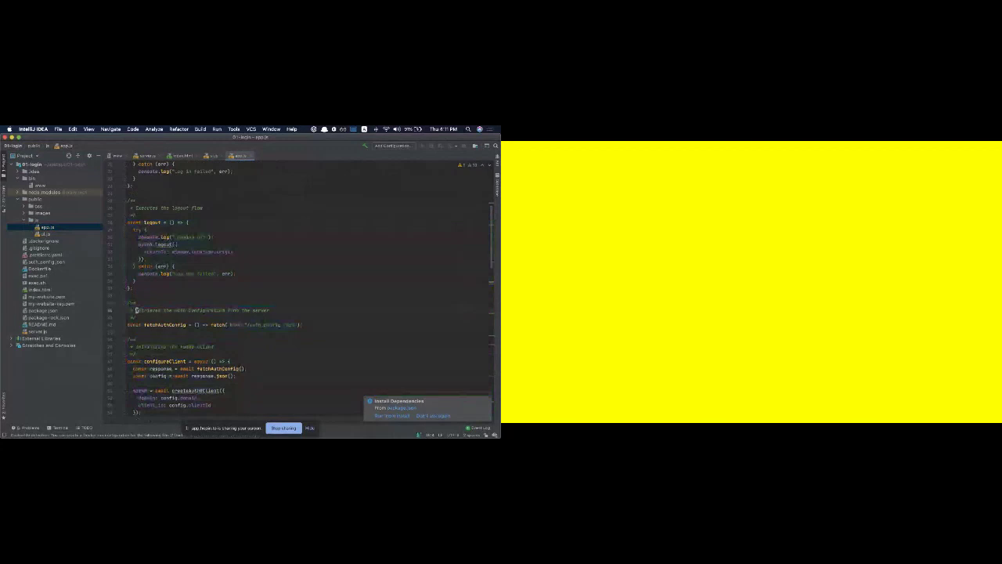
Add cacheLocation: 'localstorage' after client_id in the createAuth0Client options of the configureClient function
scroll(136, 405, down, 2)
drag(129, 324, 134, 384)
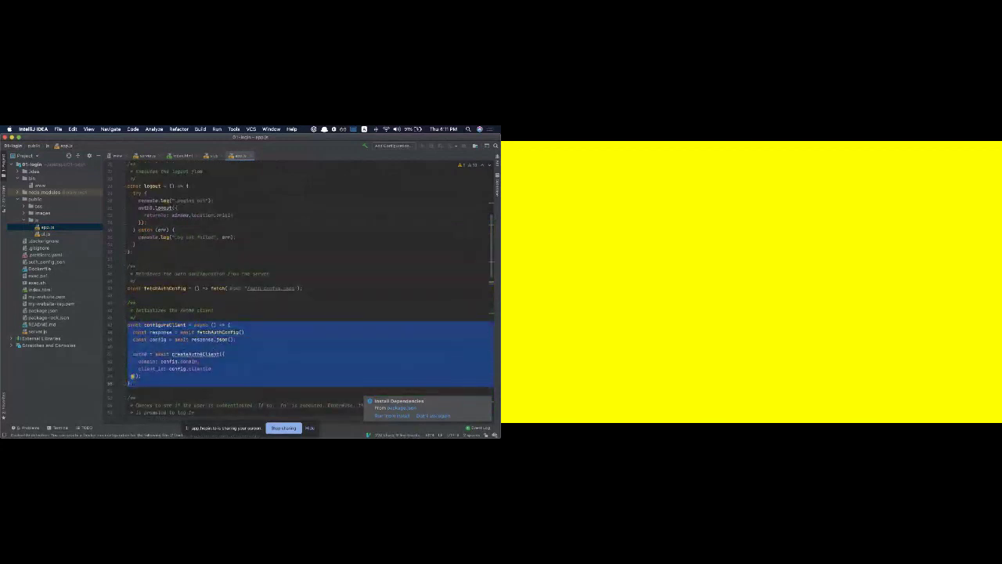
click(134, 376)
click(212, 368)
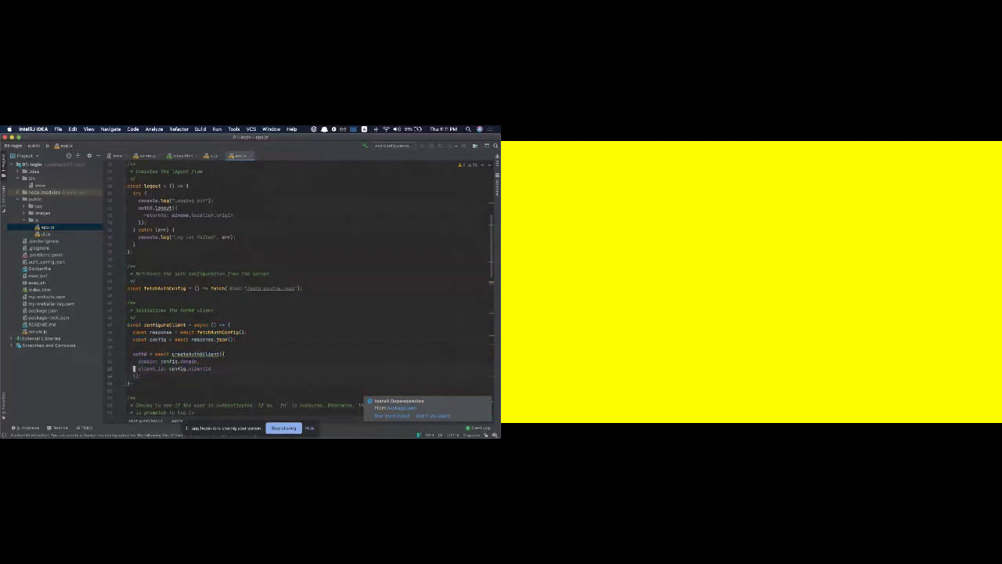
key(Return)
text(cacheLo)
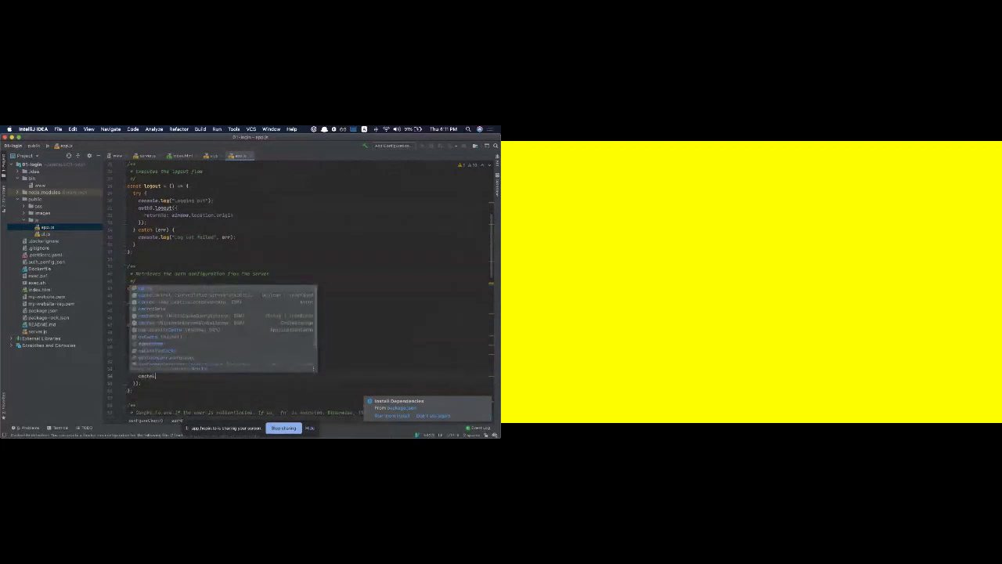
text(cation)
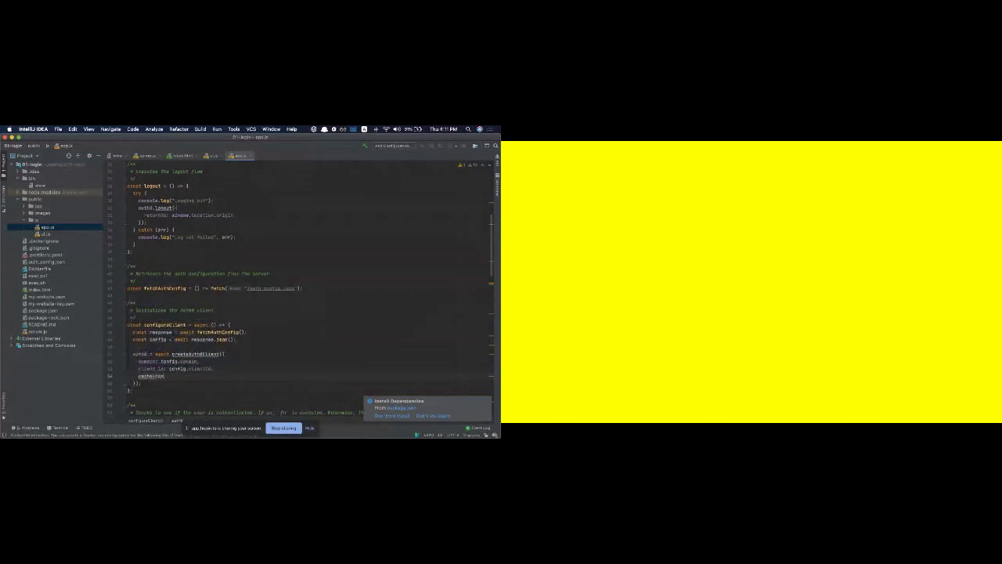
text(: 'localstorage)
Switch to Terminal, stop the running server, clear the output and restart the app with npm start
key(super+Tab)
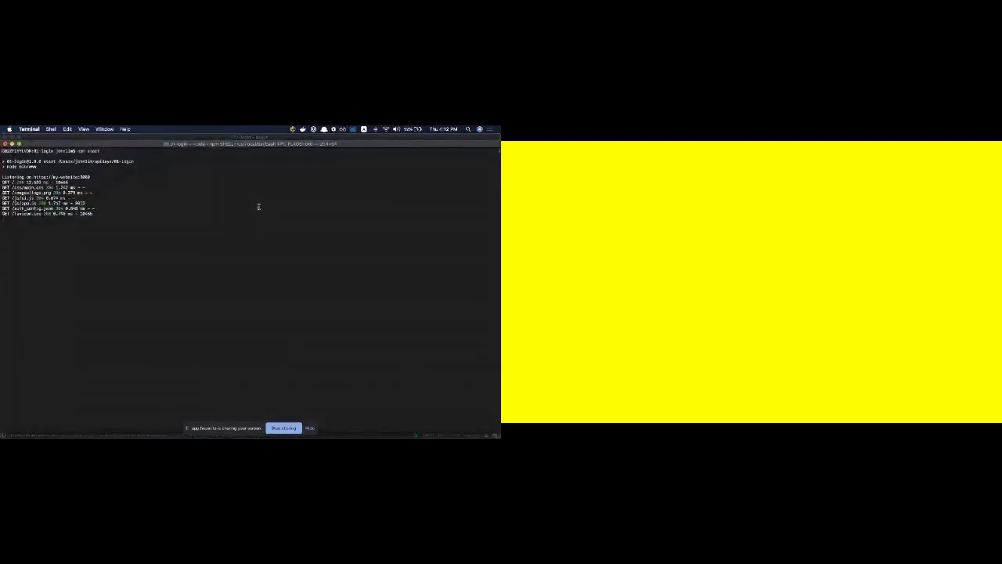
key(ctrl+c)
text(clearnpm )
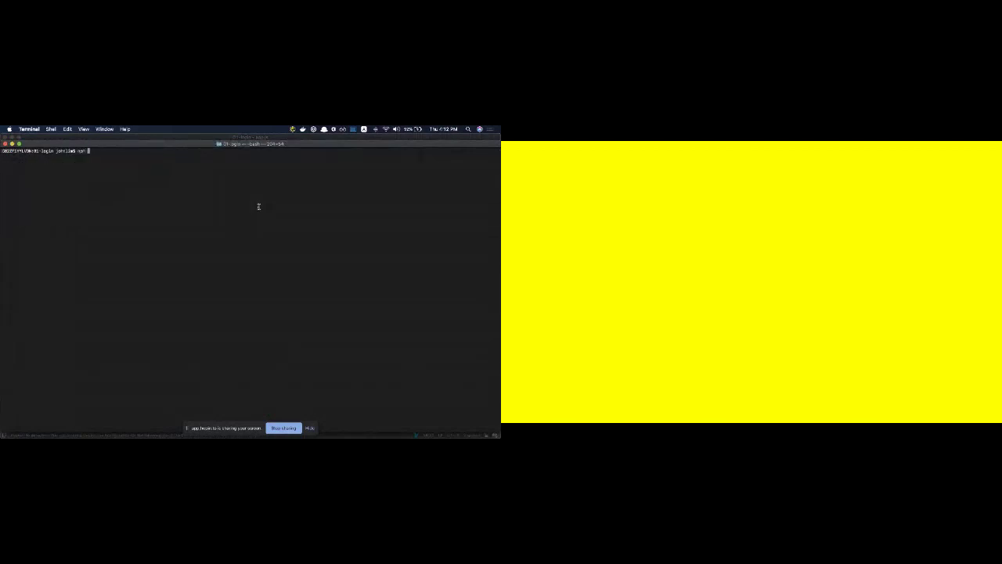
text(start)
key(Return)
Switch to Chrome, reload the JavaScript sample app and start its login
key(super+Tab)
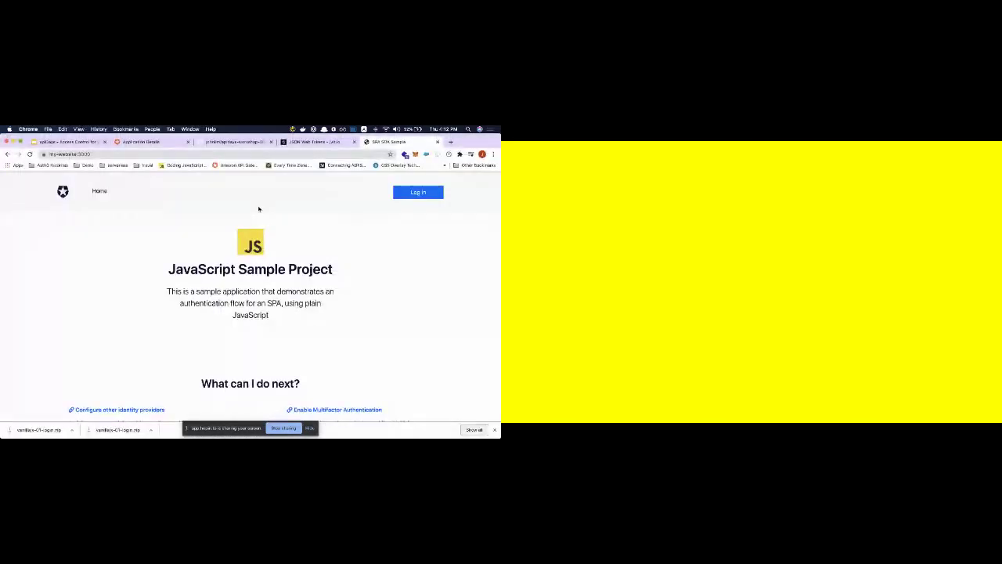
key(super+r)
click(420, 193)
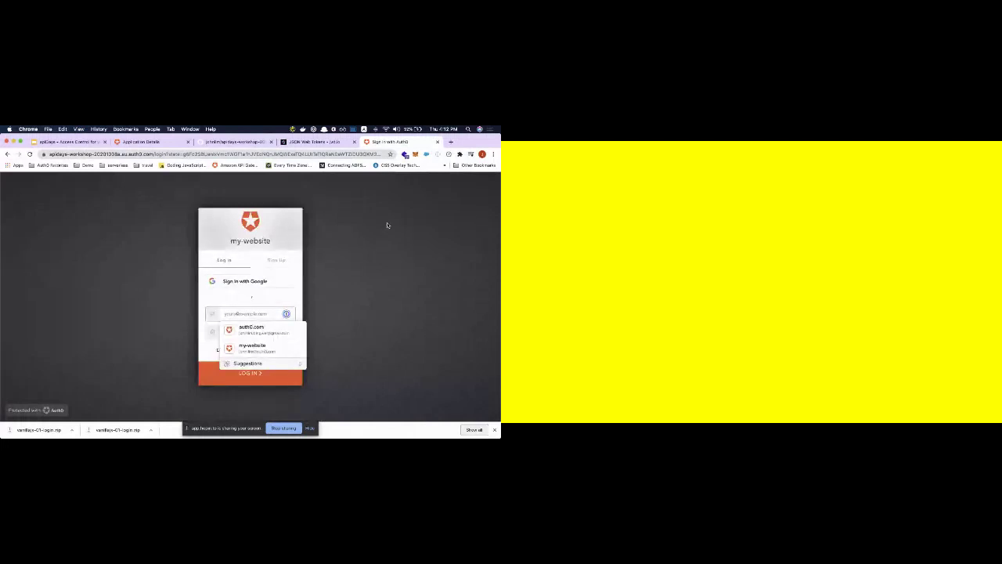
Sign up for a my-website account, filling in the e-mail and password from the saved my-website credentials
click(275, 261)
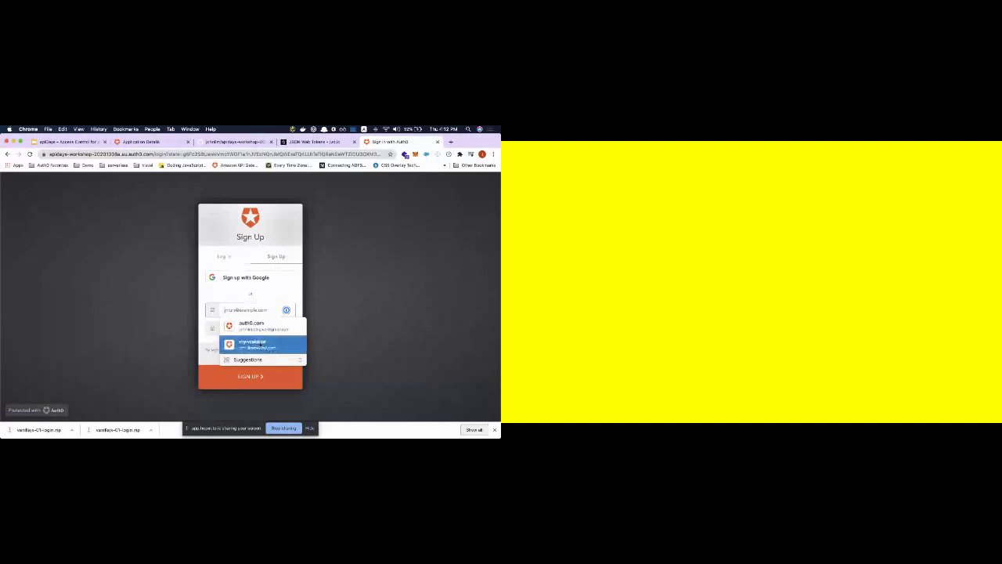
click(252, 343)
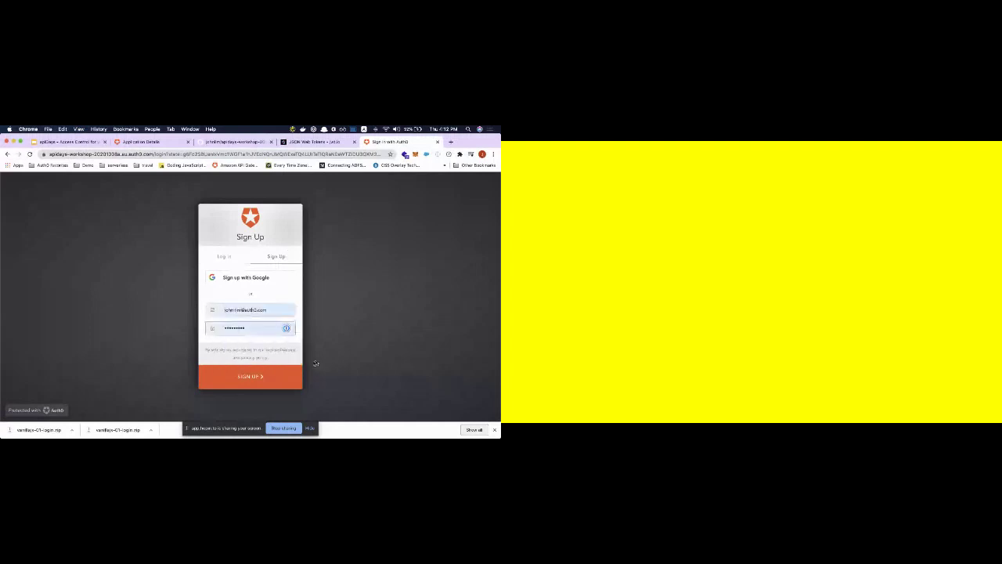
click(246, 378)
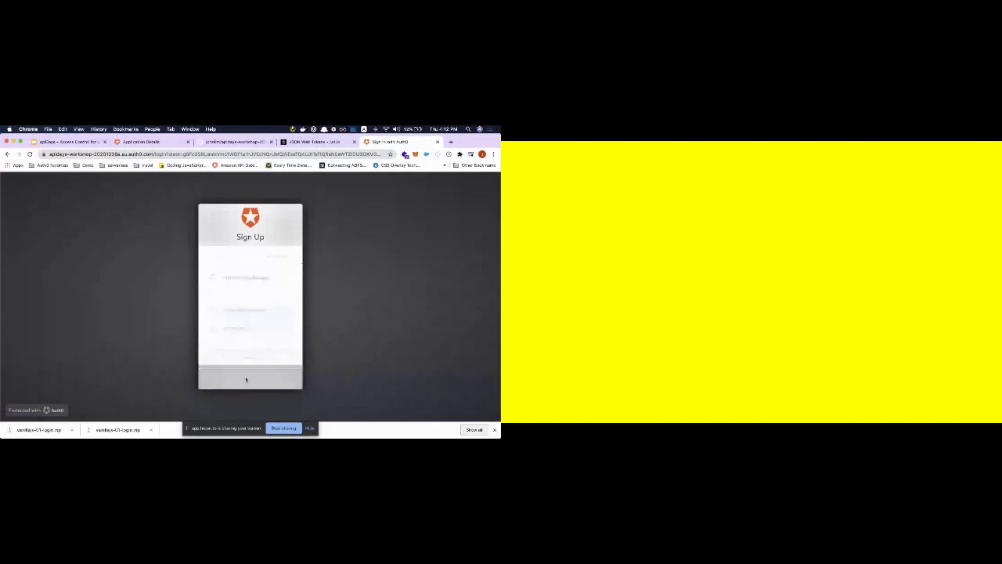